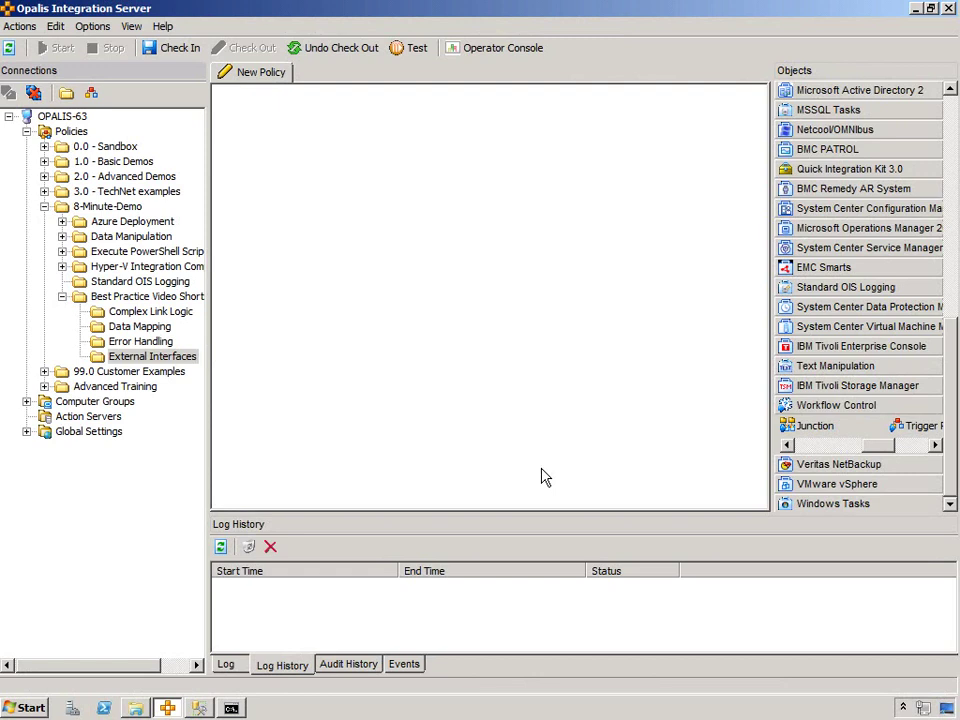
- Rename the new policy to 'Trigger This!'
right_click(260, 74)
click(290, 155)
text(Tri)
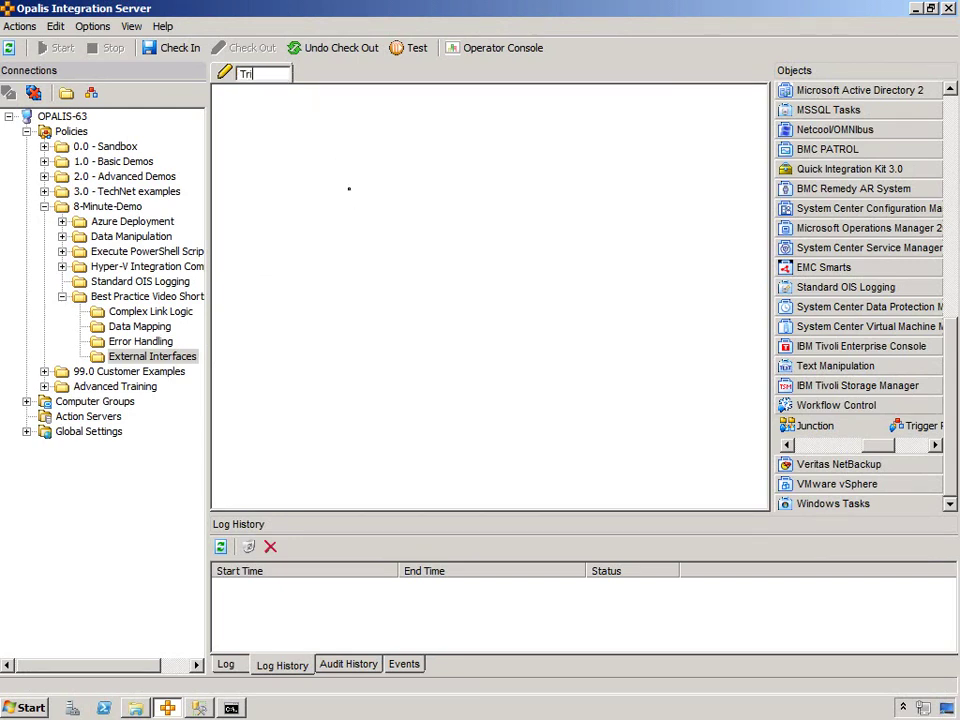
text(gger This!)
key(Return)
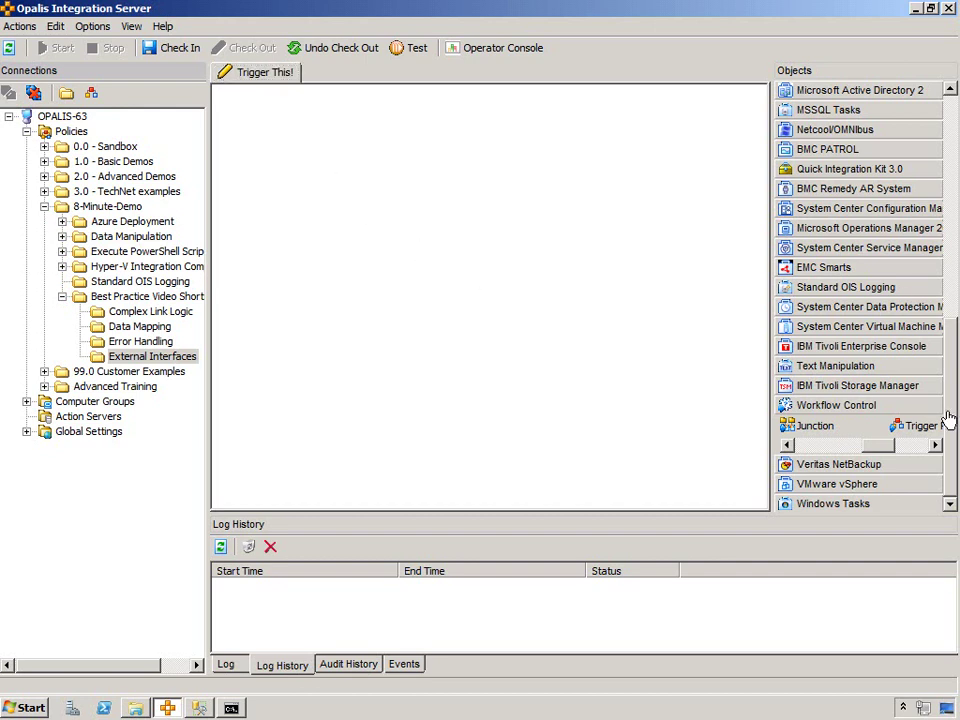
- Place Custom Start, Run Program and Send Platform Event on the canvas, linking Custom Start to Run Program
click(897, 455)
click(836, 444)
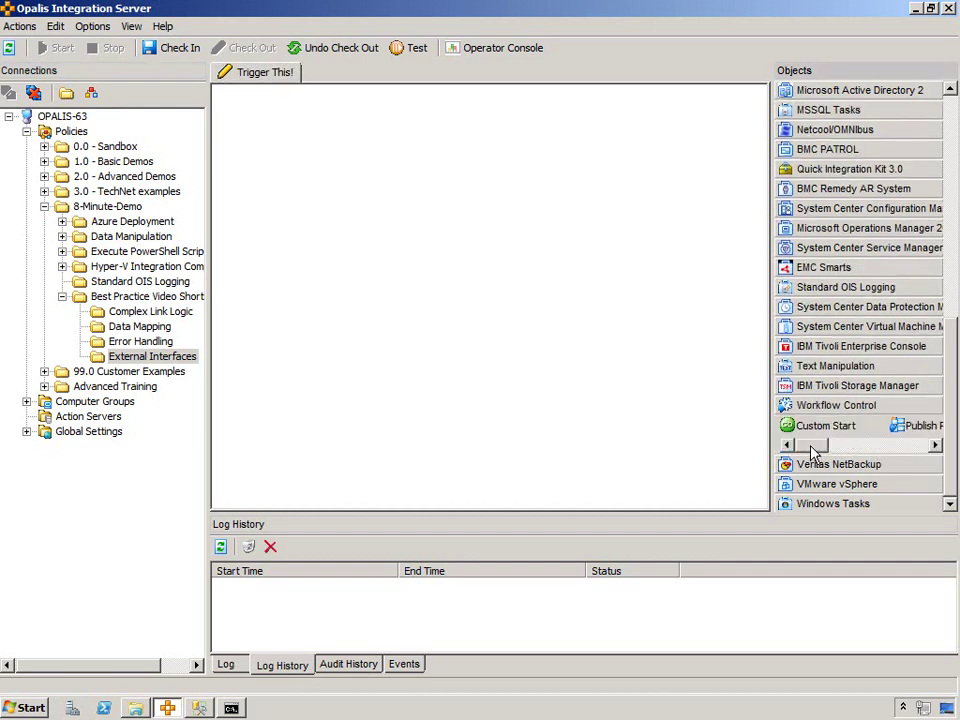
drag(812, 427, 265, 245)
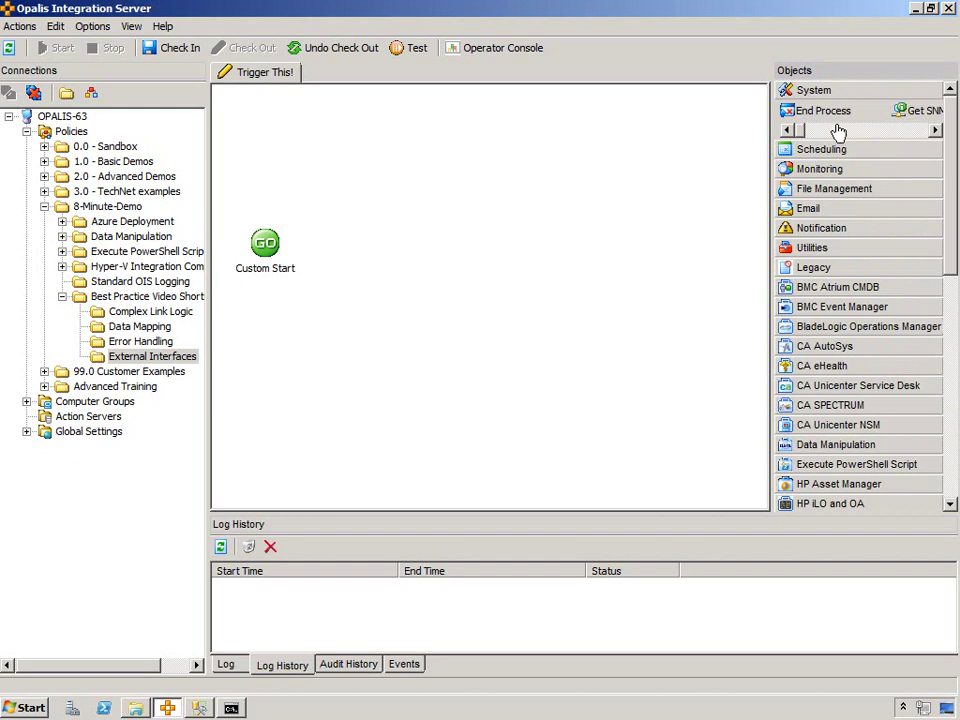
drag(920, 110, 335, 245)
click(821, 228)
drag(935, 209, 405, 245)
drag(285, 243, 335, 245)
- Set the Run Program object to run the command ipconfig
click(340, 245)
double_click(305, 262)
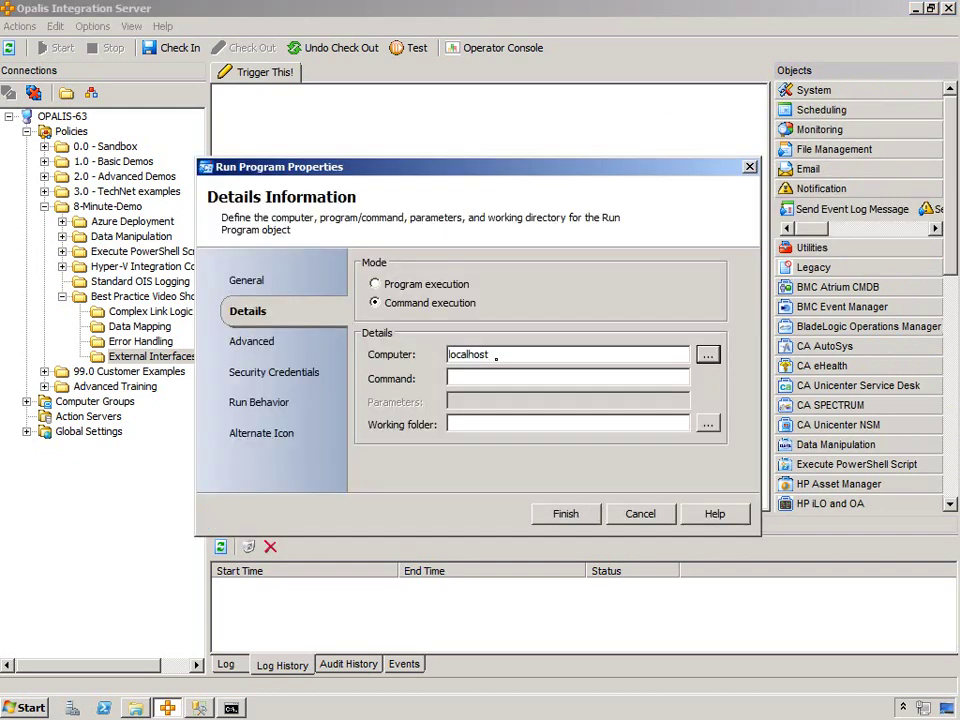
key(Tab)
text(ipconfig)
key(Return)
- Configure Send Platform Event as Information, summary 'Run Program Output', with Run Program's Pure Output as details
double_click(416, 221)
click(450, 265)
click(452, 282)
click(450, 291)
text(Run Program Output)
right_click(514, 313)
mouse_move(546, 321)
click(621, 324)
click(364, 429)
click(525, 497)
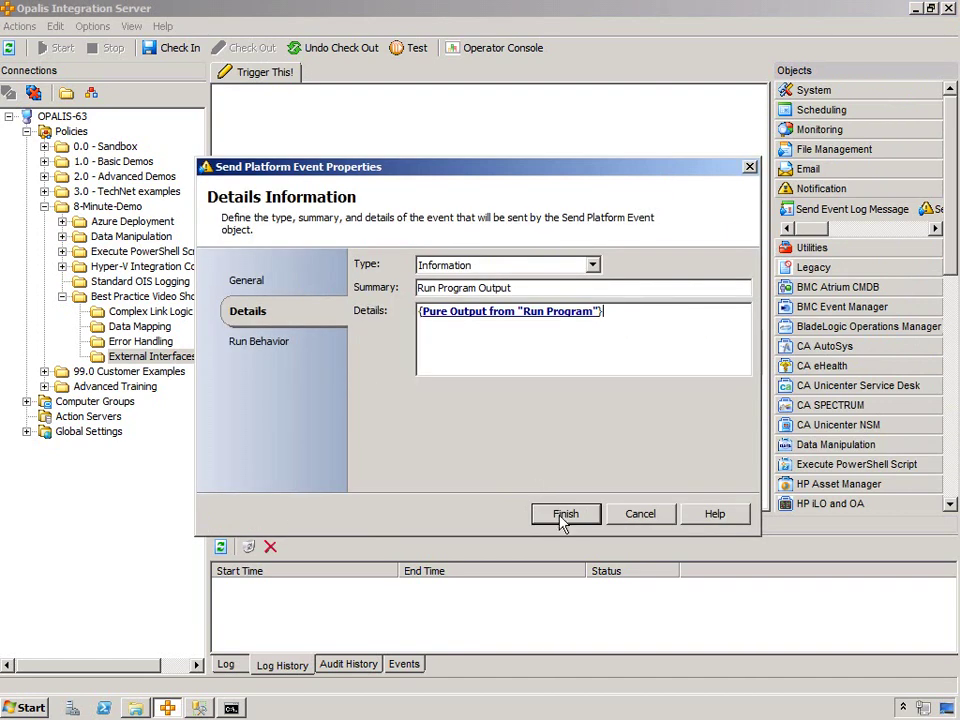
click(555, 516)
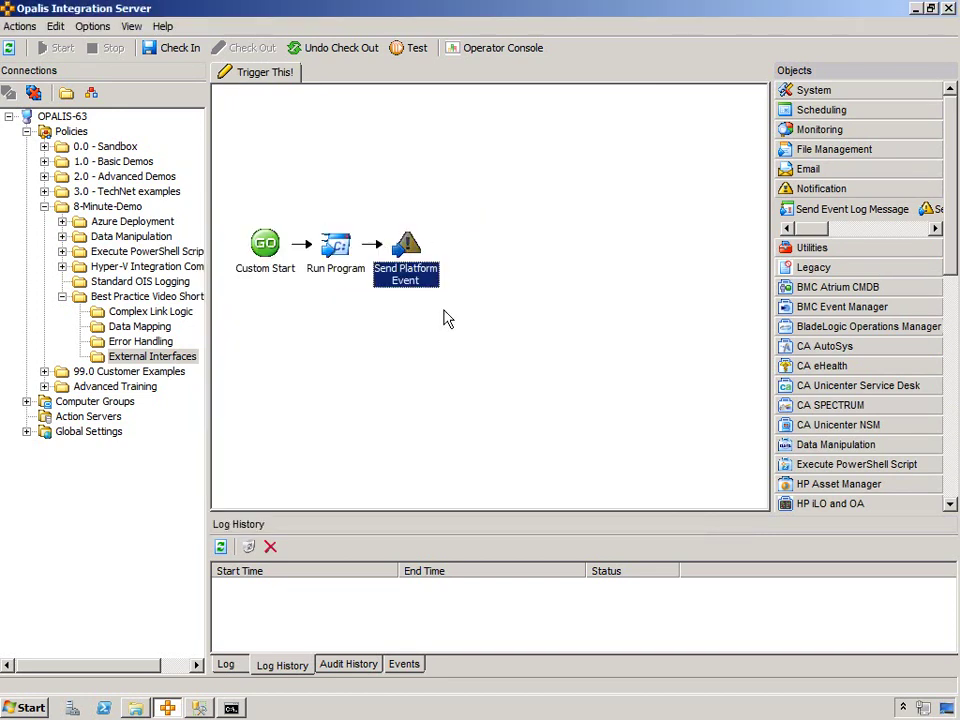
- Check in the policy, open the Operator Console and log in with the account credentials
click(160, 47)
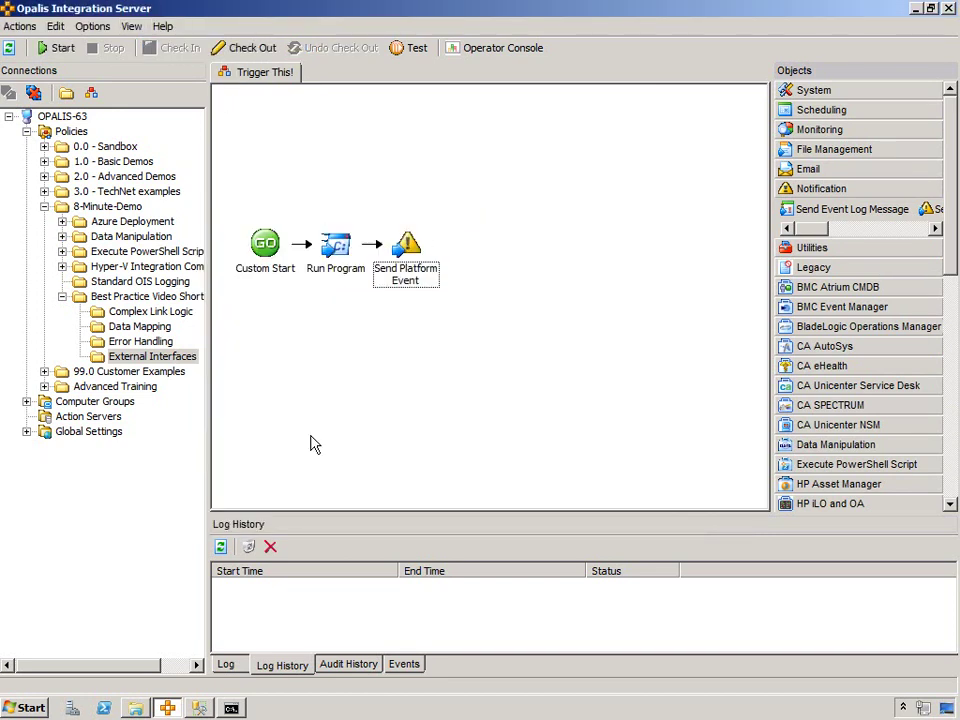
click(503, 54)
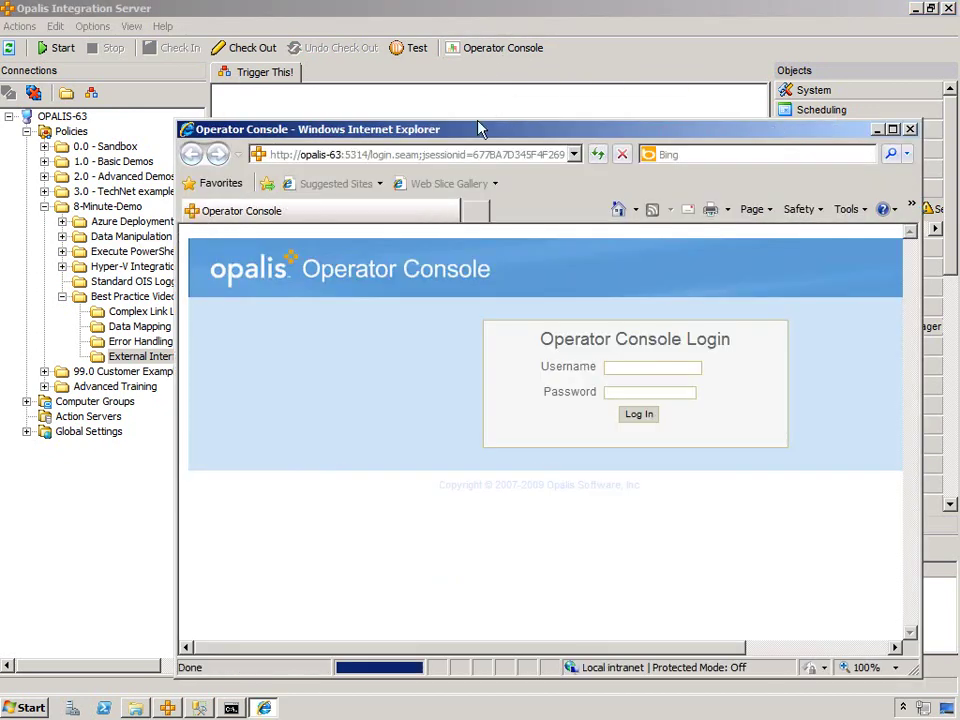
double_click(480, 137)
click(478, 253)
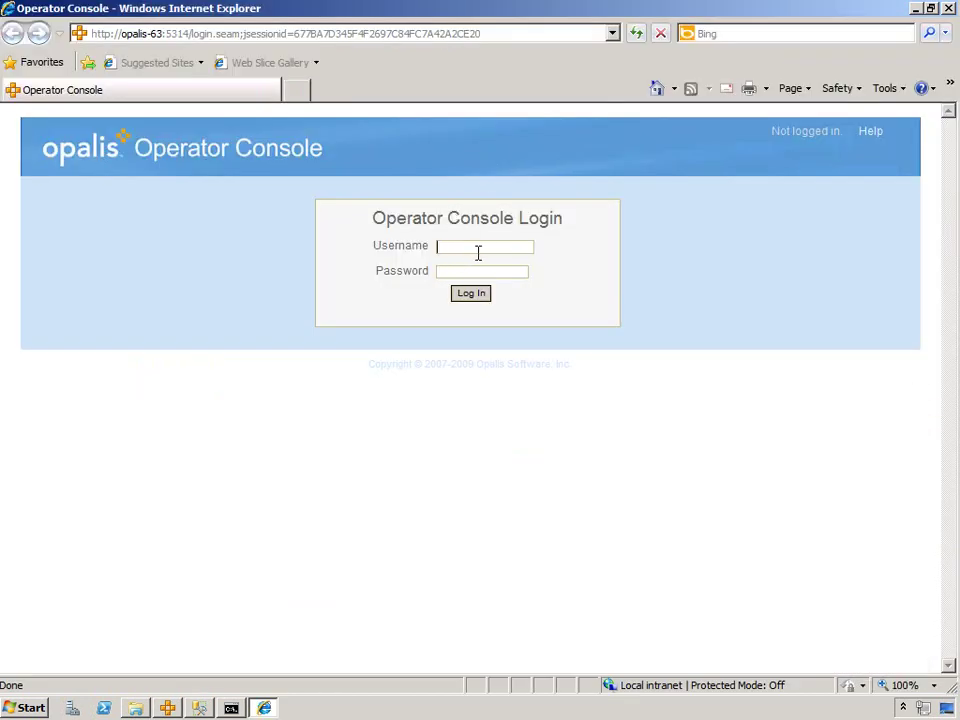
text(administrator)
key(Tab)
text(password)
key(Return)
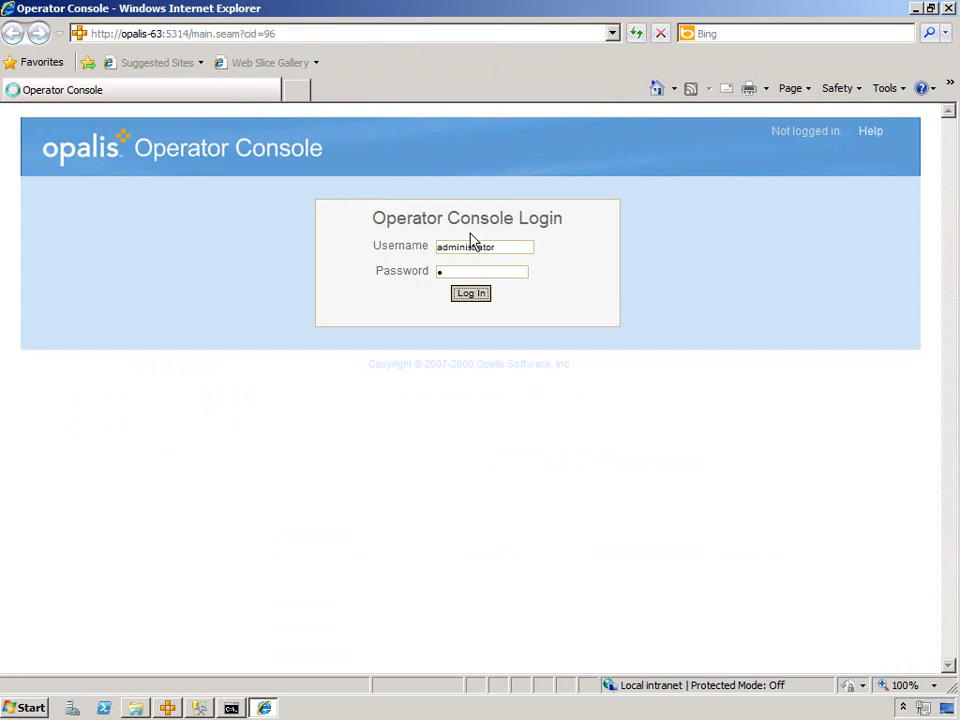
- Search for 'Trigger This', open the Trigger This! policy and start it
click(47, 590)
text(Trigger This)
key(Return)
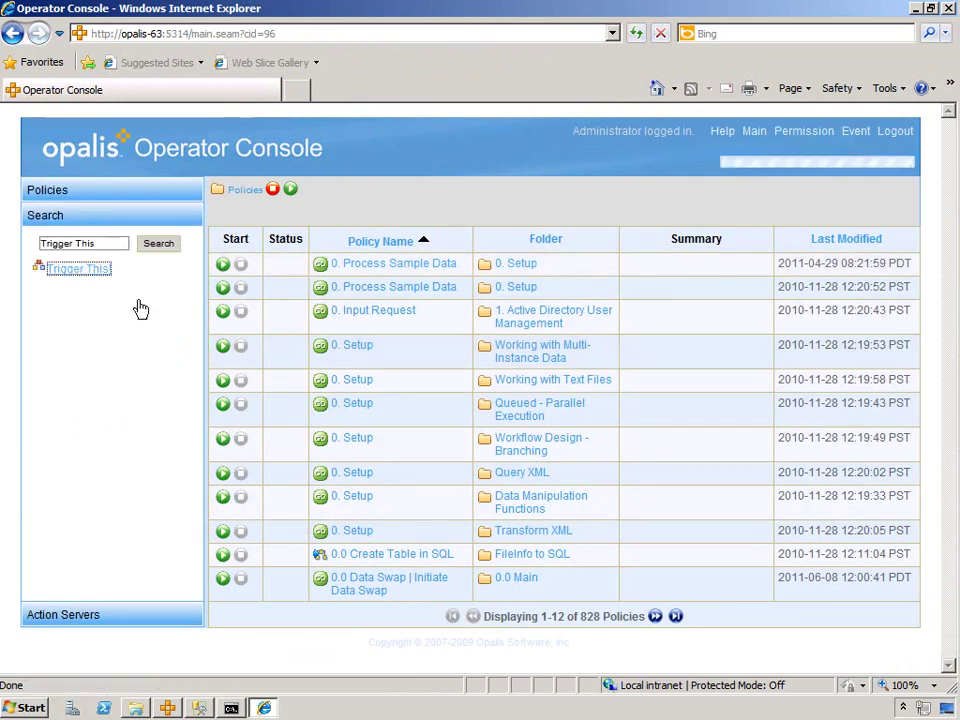
click(97, 270)
click(277, 244)
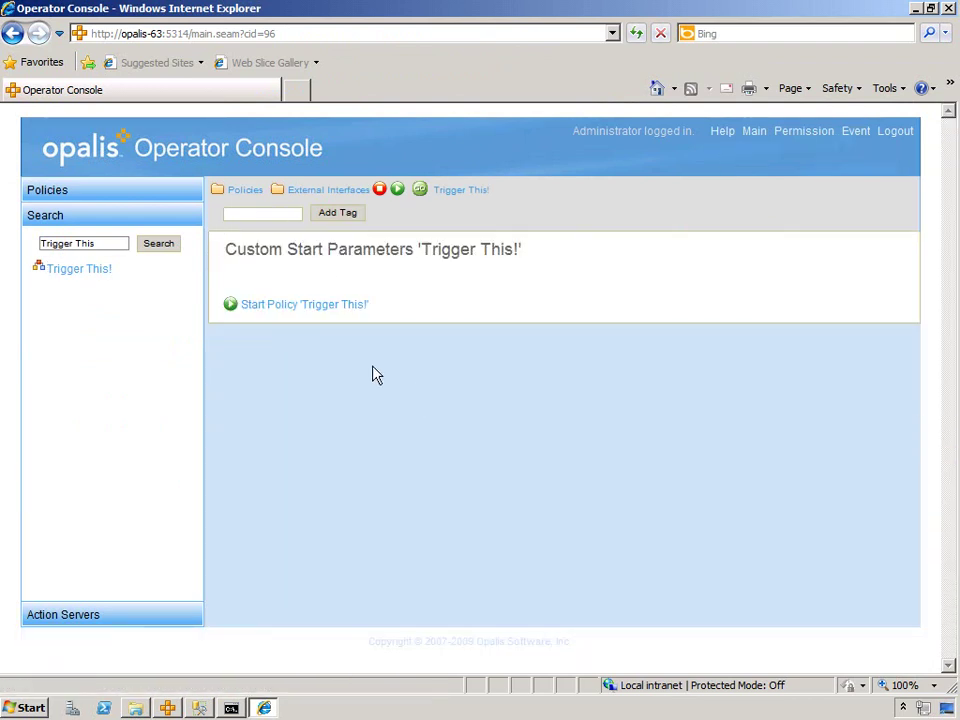
click(320, 307)
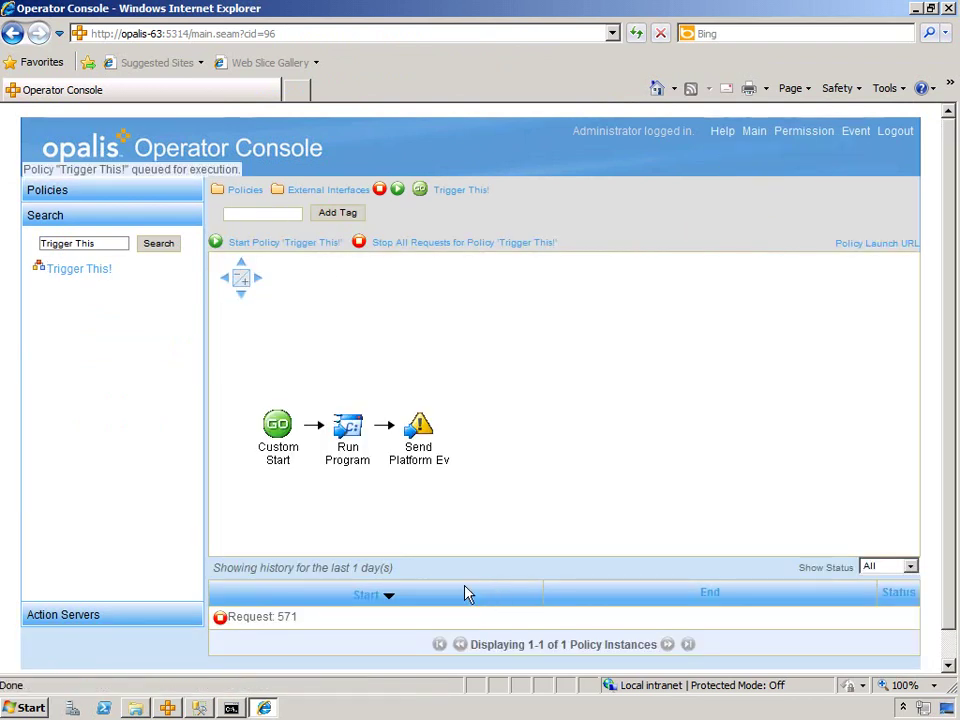
- Review the Run Program Output platform event details in the Integration Server Client
click(170, 709)
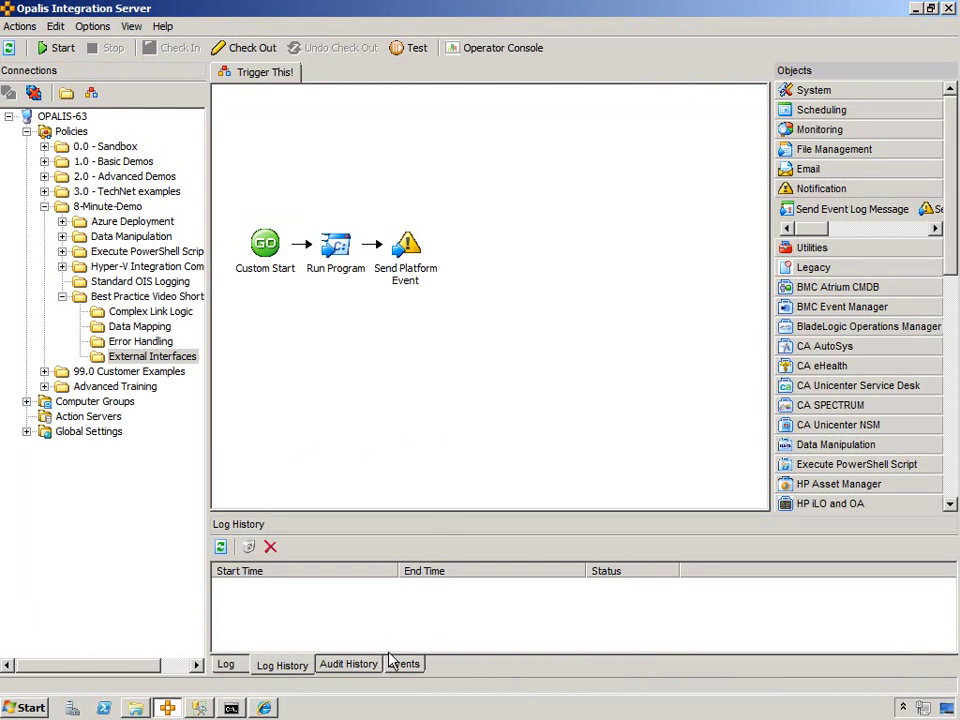
click(402, 666)
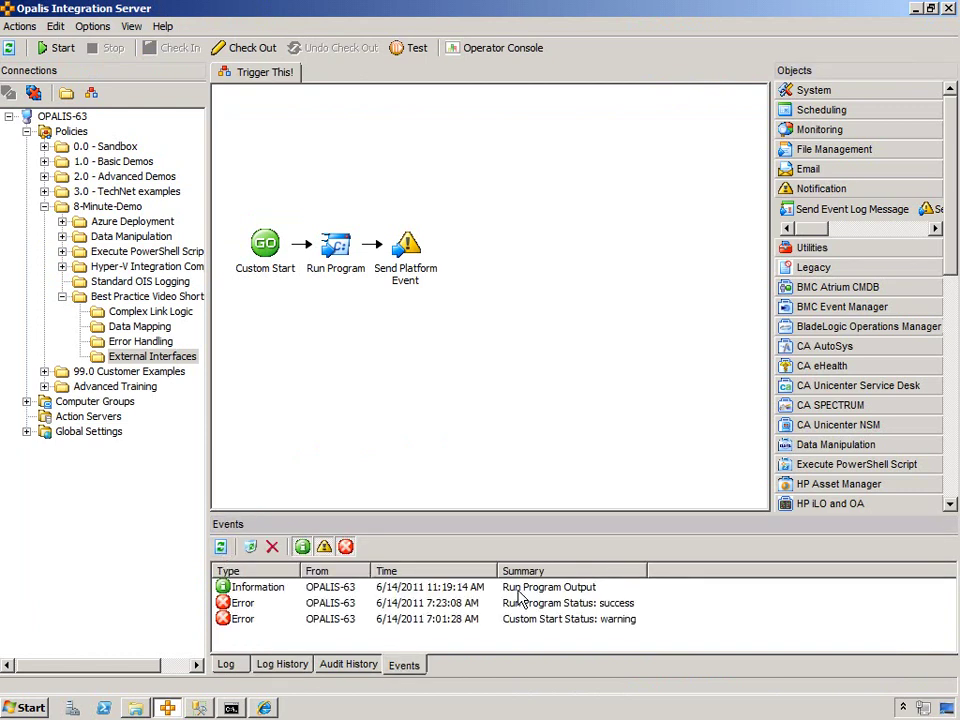
double_click(508, 587)
drag(490, 417, 579, 448)
click(609, 484)
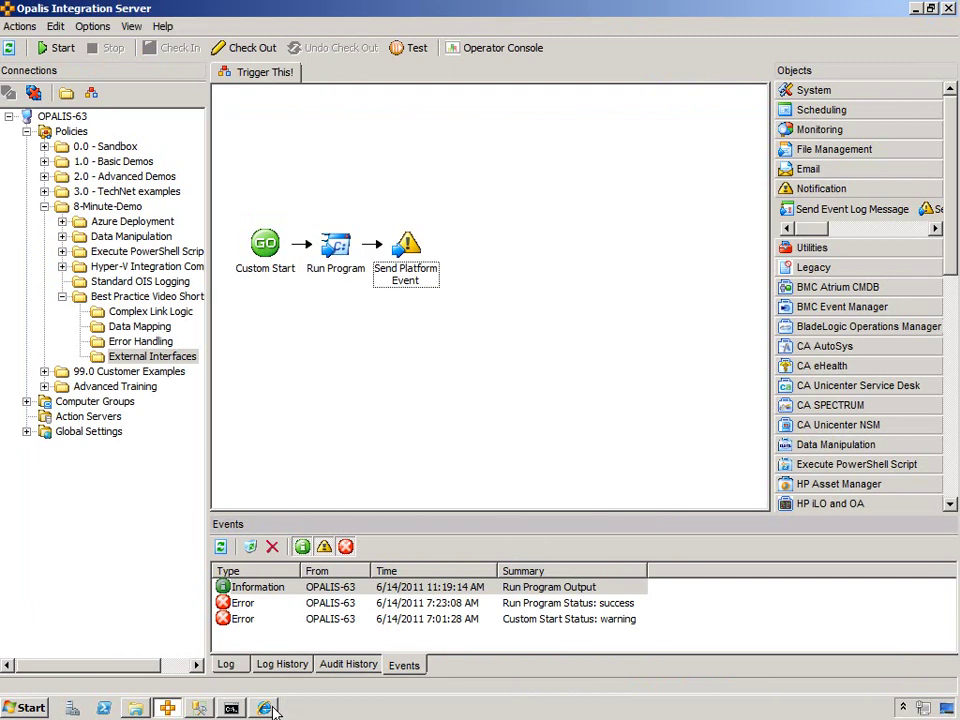
- Add Custom Start parameters and name them Command and Working Folder alongside Computer
click(245, 47)
double_click(265, 243)
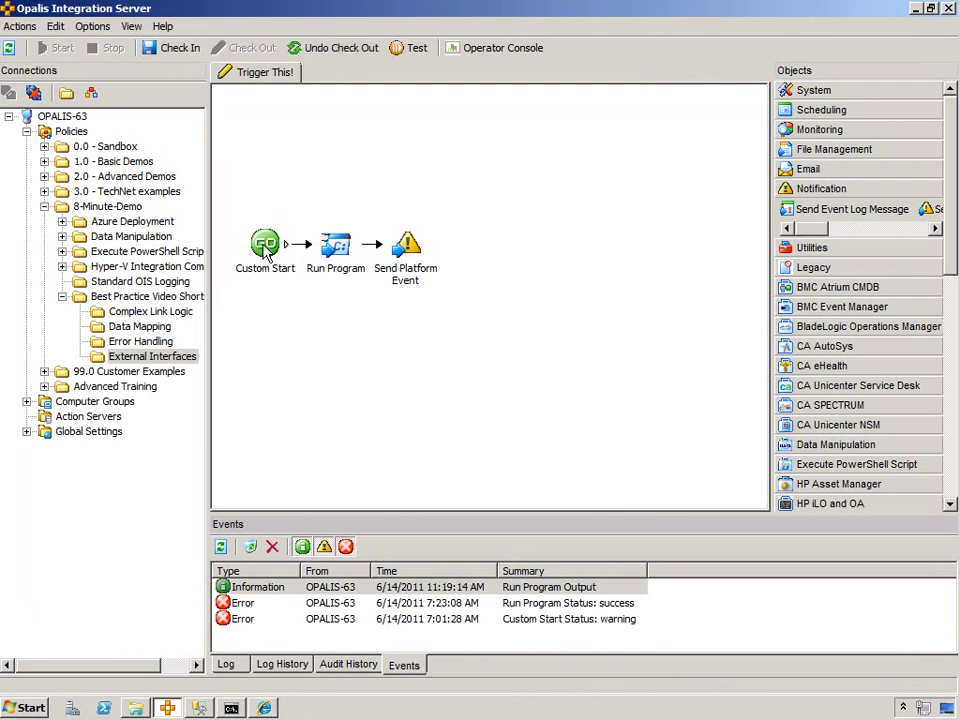
click(389, 458)
click(389, 458)
click(389, 458)
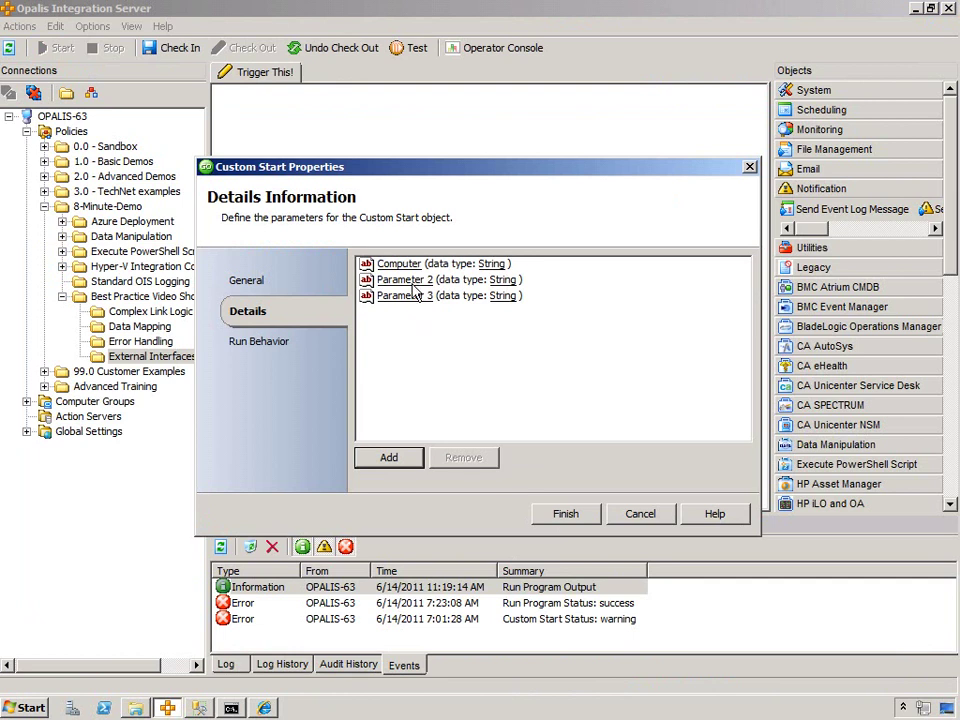
click(404, 279)
text(Command)
key(Return)
click(404, 295)
text(Work)
key(Return)
key(Return)
- Feed Run Program's Computer and Working Folder fields from the Custom Start parameters, then check in the policy
double_click(332, 245)
right_click(493, 356)
mouse_move(514, 364)
click(608, 364)
click(340, 259)
click(403, 276)
click(355, 276)
click(541, 497)
click(561, 513)
click(180, 48)
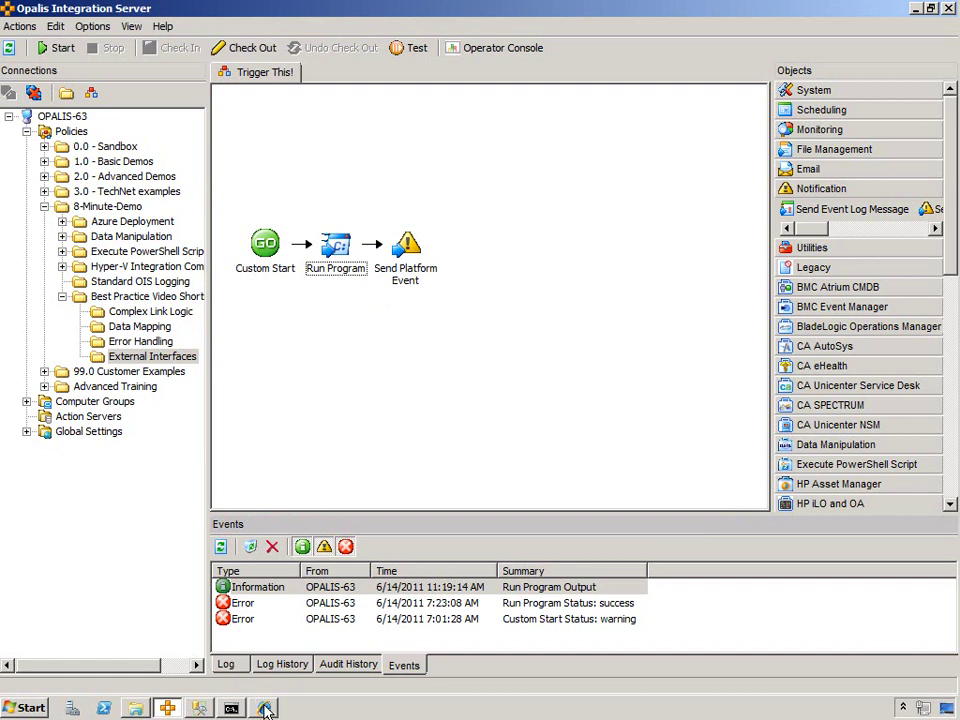
key(alt+Tab)
- Start Trigger This! with Working Folder c:\demo, Command dir and Computer localhost
click(290, 242)
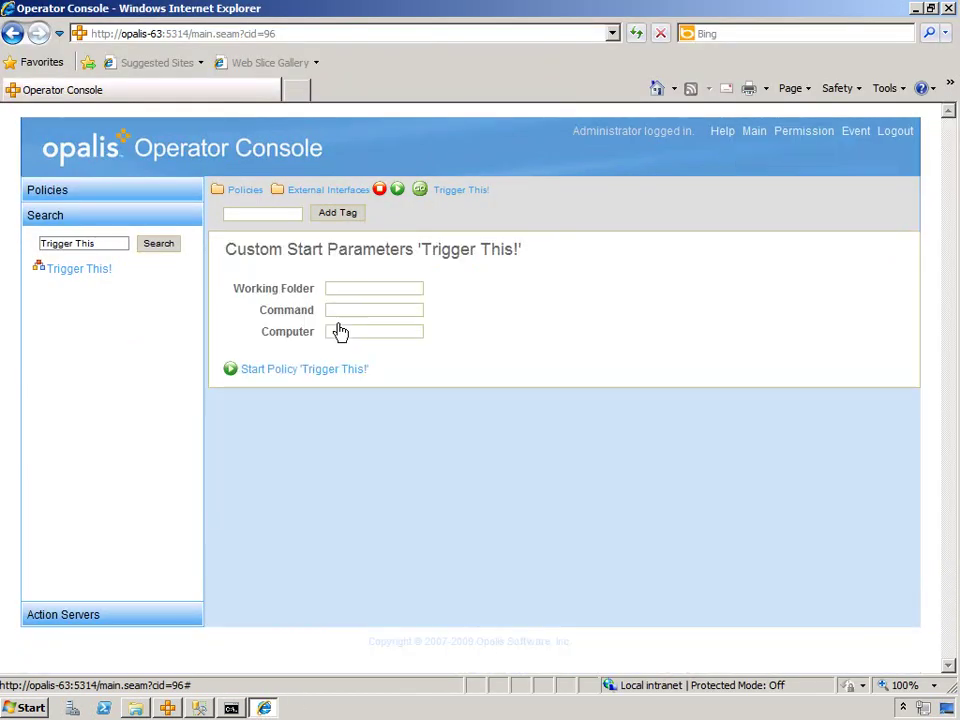
click(360, 290)
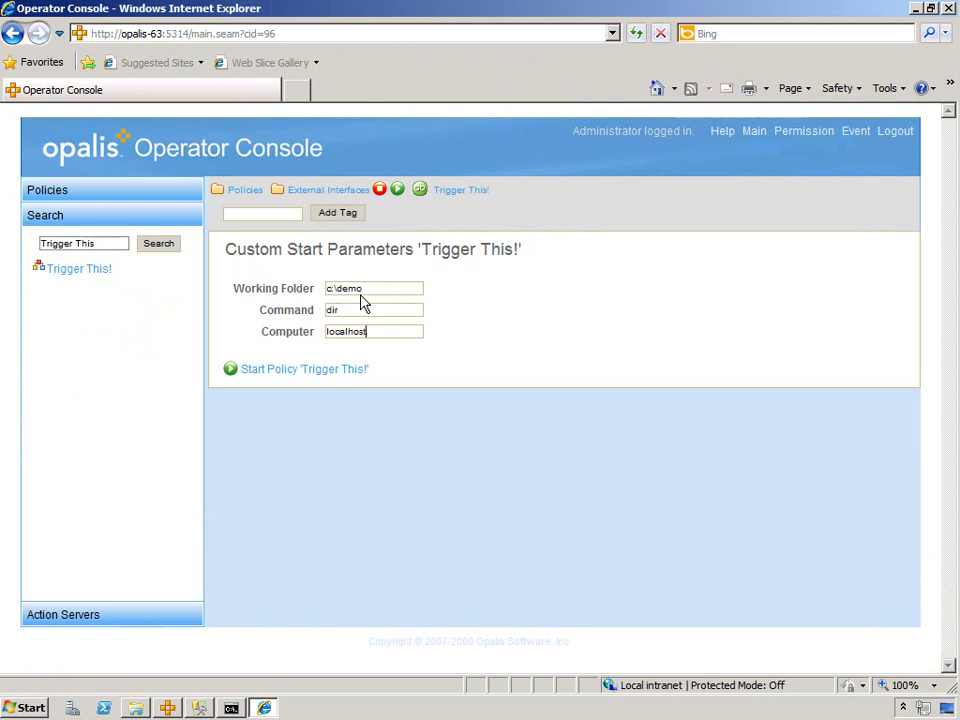
click(300, 371)
scroll(560, 477, down, 2)
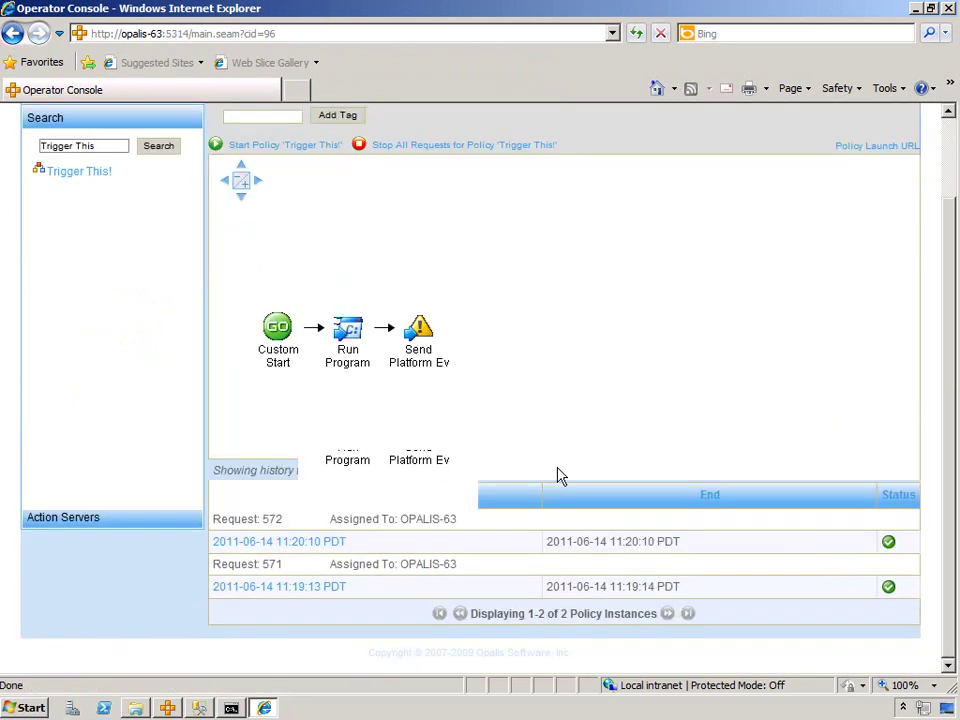
- Verify the newest Run Program Output event lists the Directory of c:\demo
click(170, 708)
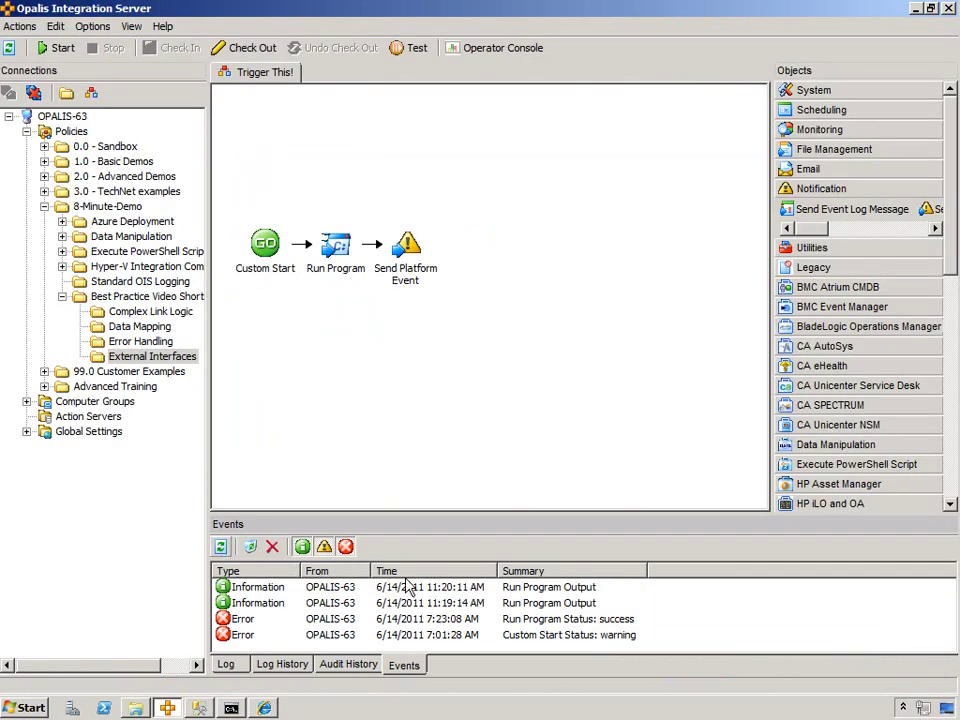
double_click(465, 588)
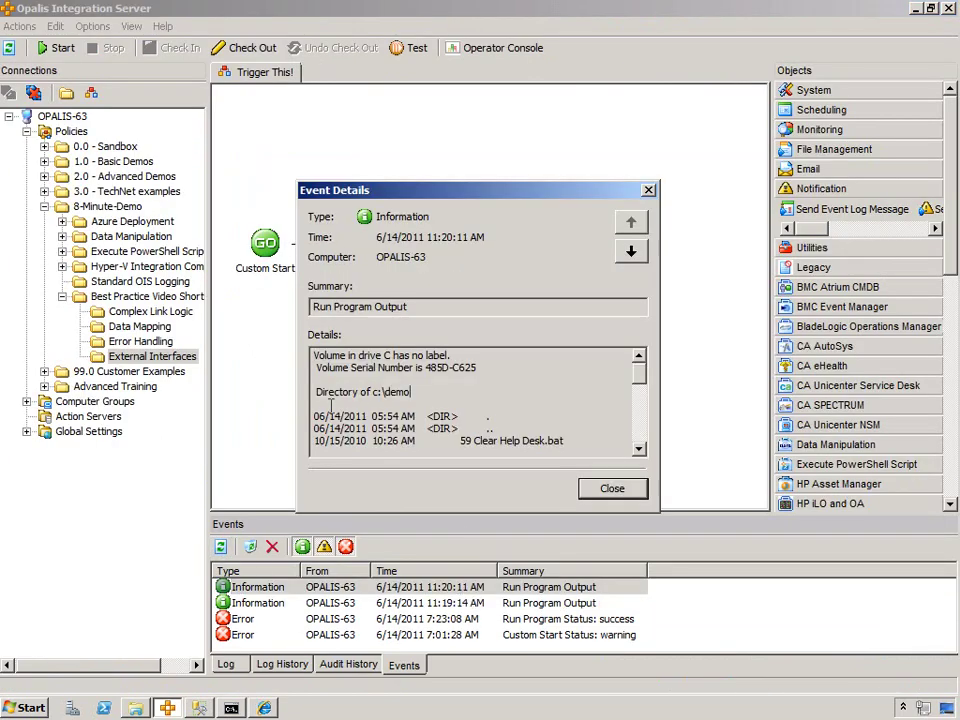
drag(330, 393, 315, 393)
click(612, 488)
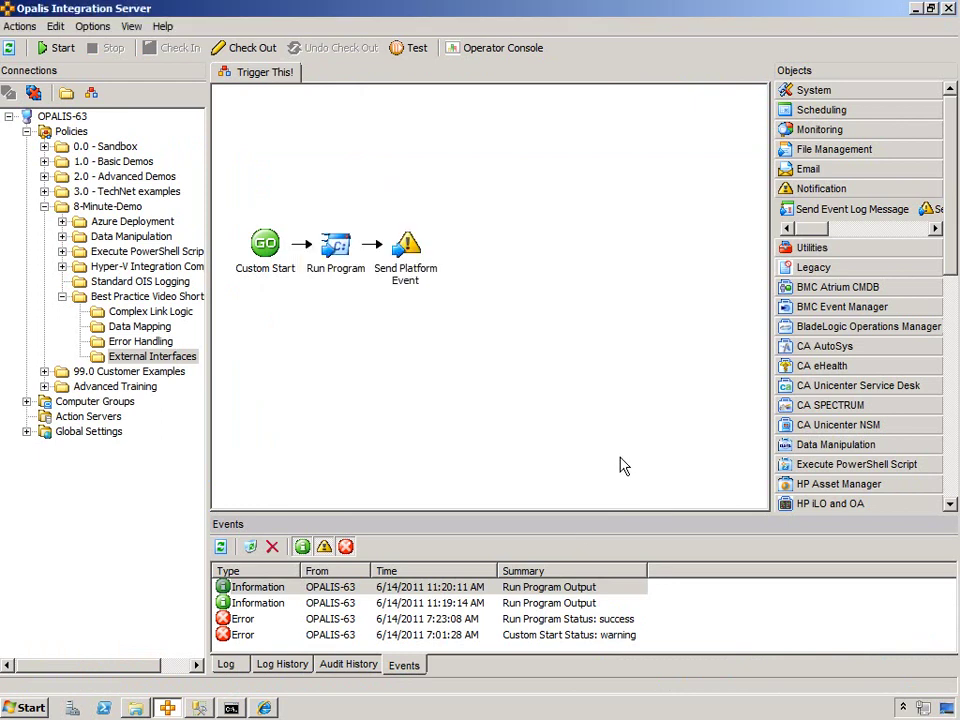
click(265, 708)
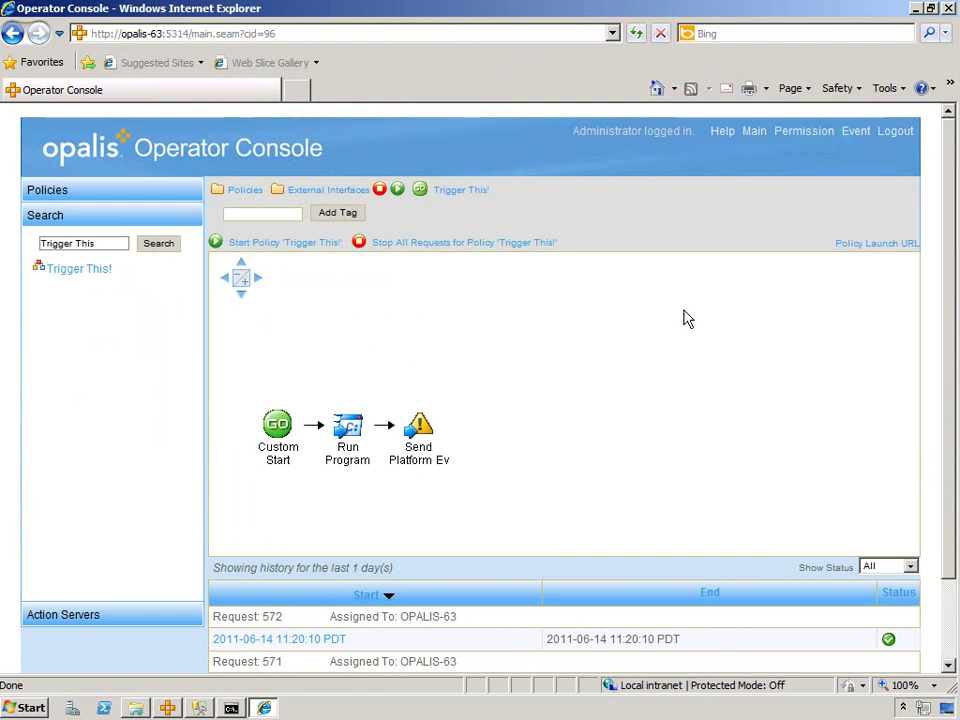
- Copy the Trigger This! Policy Launch URL shortcut
right_click(866, 249)
click(830, 390)
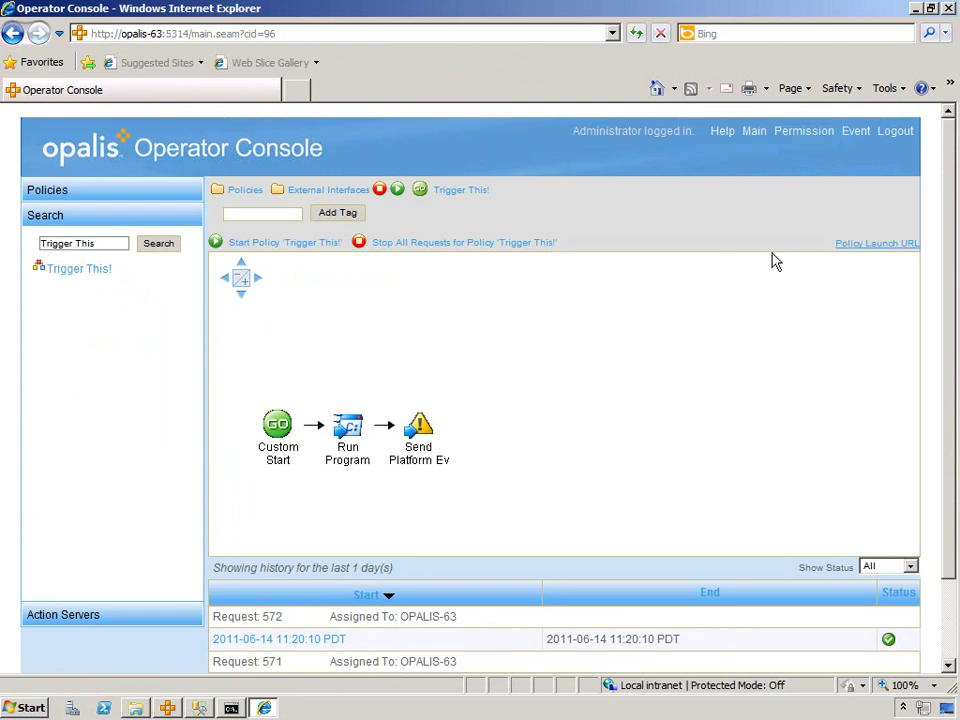
click(22, 708)
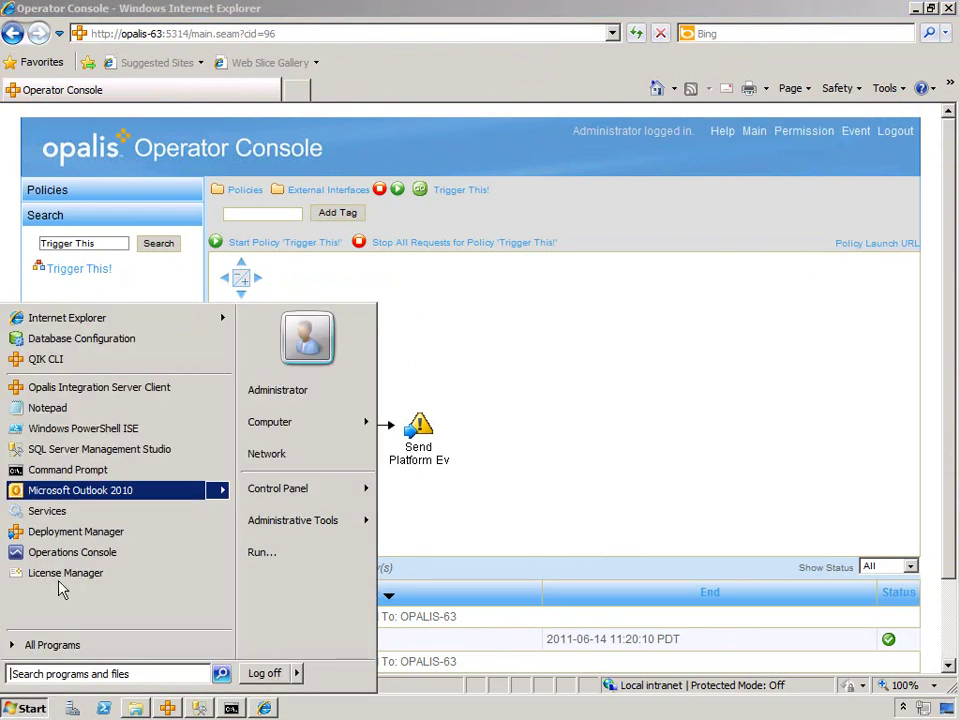
- Paste the copied policy launch URL into a new Notepad document
click(50, 408)
right_click(279, 328)
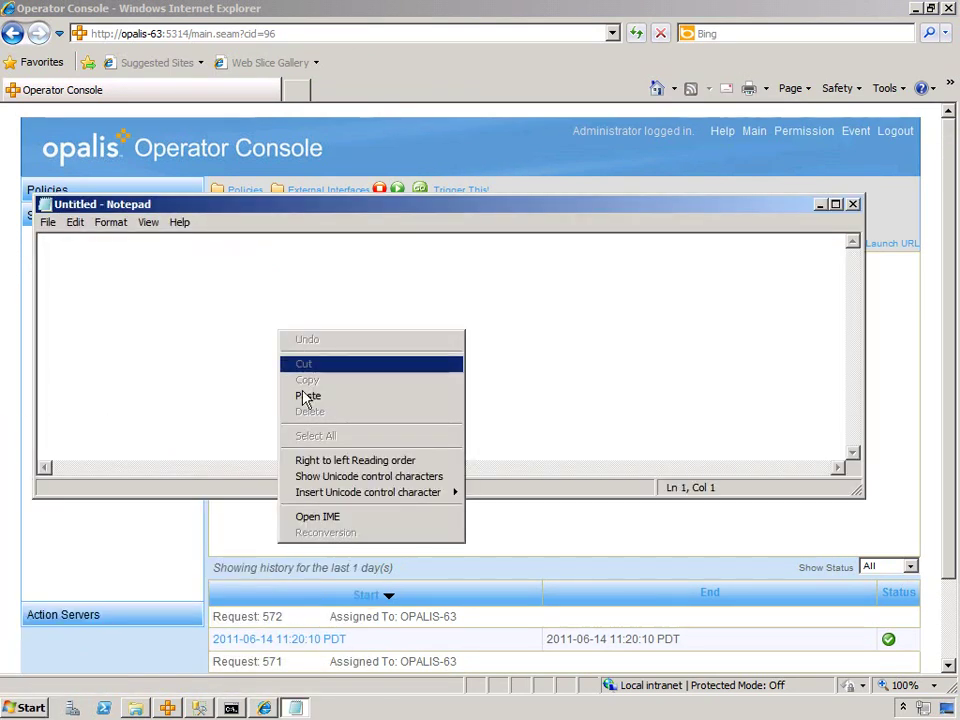
click(305, 396)
click(58, 466)
click(42, 467)
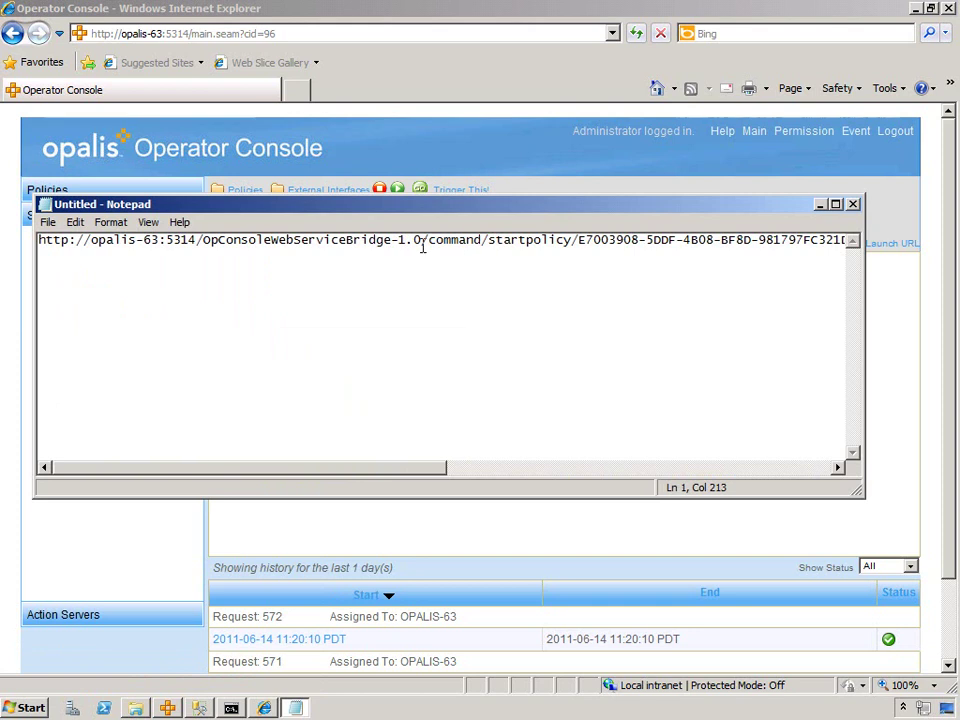
drag(302, 471, 614, 476)
- Replace the USERNAME and PASSWORD placeholders in the URL with the login credentials
drag(432, 241, 492, 241)
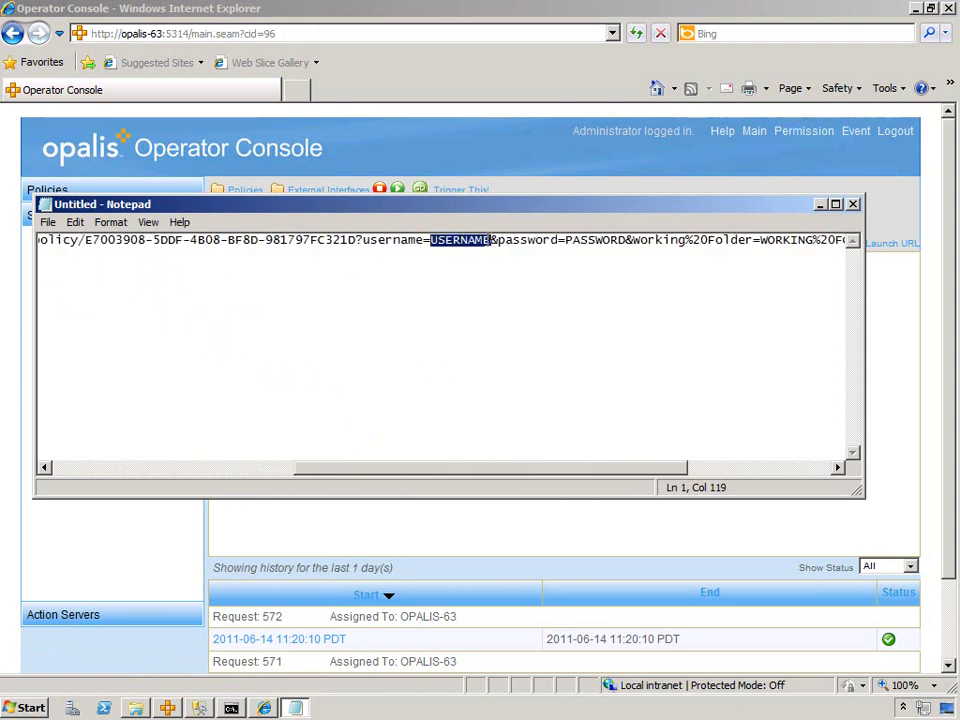
text(administrator)
drag(663, 241, 601, 243)
text(1)
drag(588, 476, 740, 476)
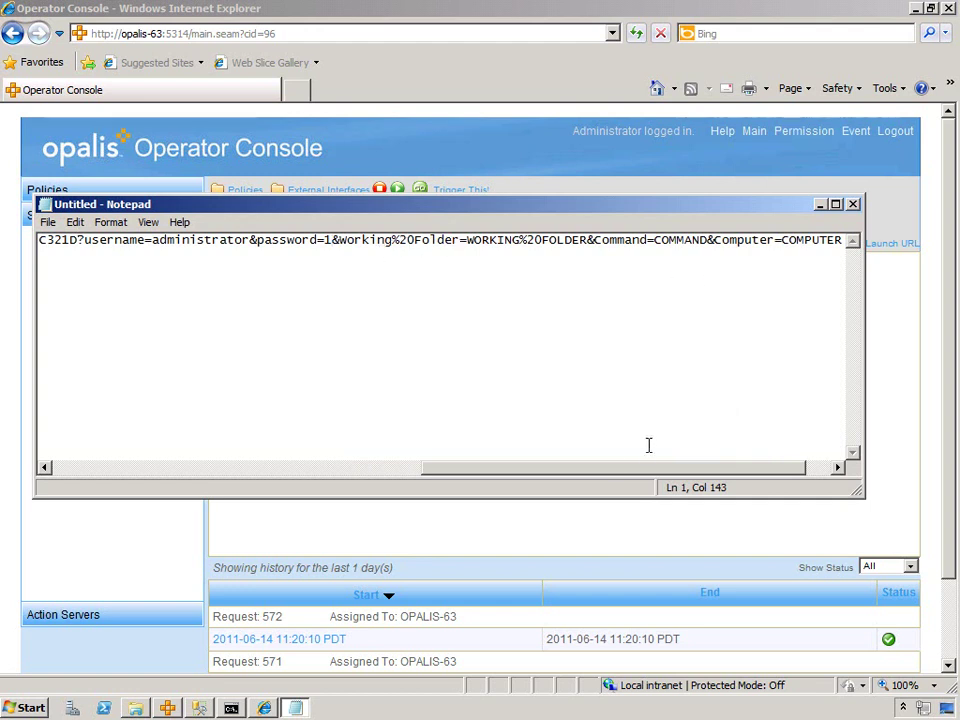
- Fill the URL parameters with c:\demo, dir and localhost, then copy the whole URL
shift+click(589, 243)
text(c:\demo)
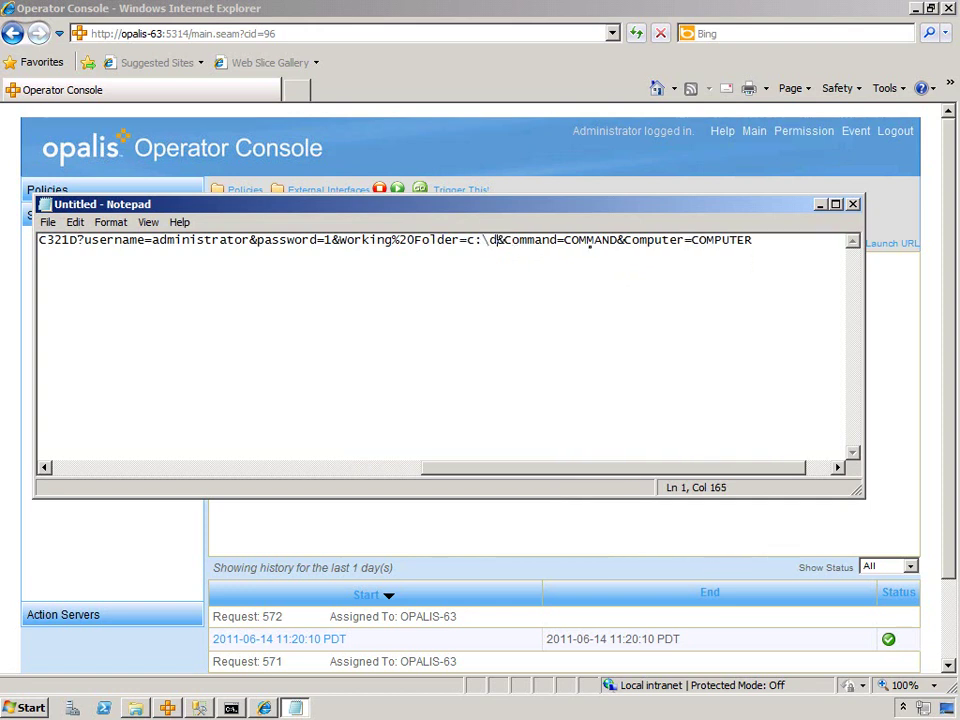
click(589, 241)
key(Delete)
key(Delete)
key(Delete)
key(Delete)
key(Delete)
key(Delete)
key(Delete)
text(dir)
click(685, 241)
key(Delete)
key(Delete)
key(Delete)
key(Delete)
key(Delete)
key(Delete)
key(Delete)
key(Delete)
text(localhost)
drag(785, 248, 25, 240)
click(302, 108)
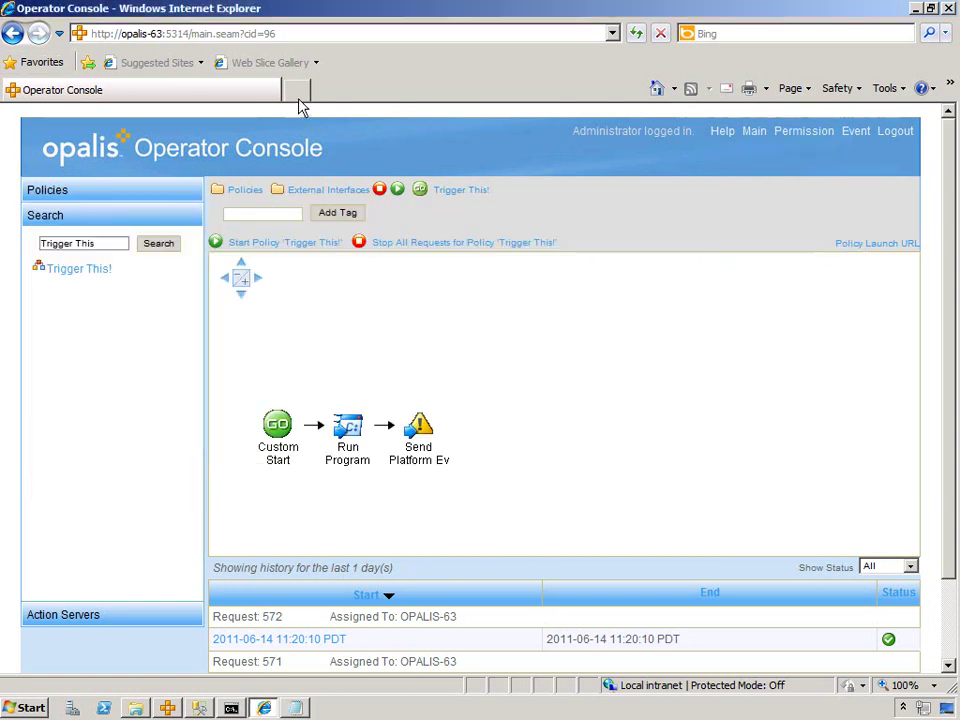
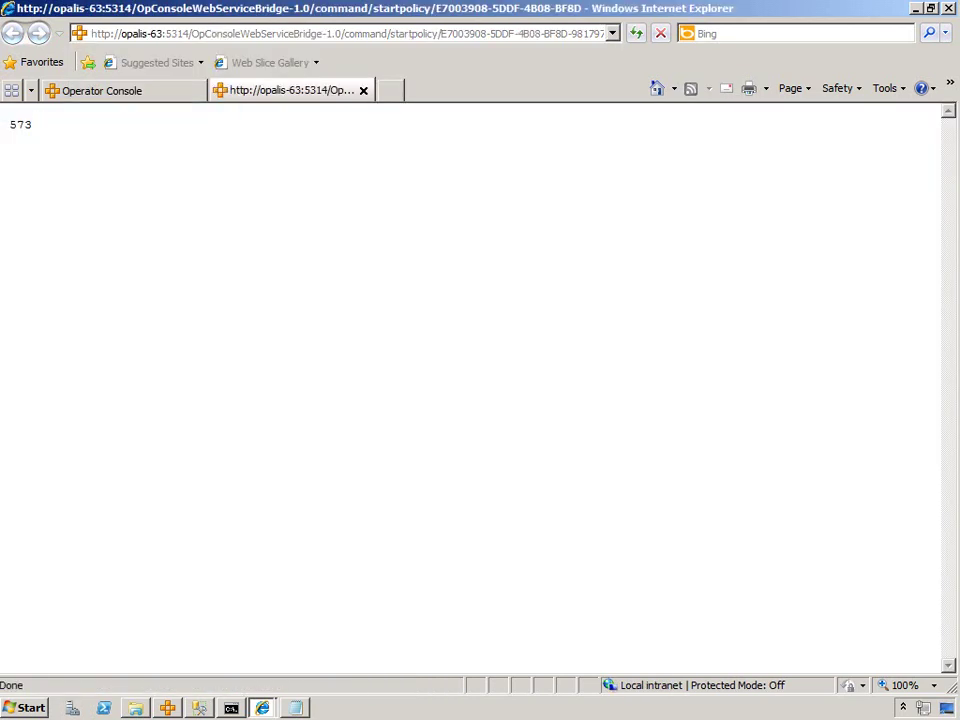
- Confirm Request 573 of Trigger This! completed successfully at 11:21:54 in the run history
click(95, 90)
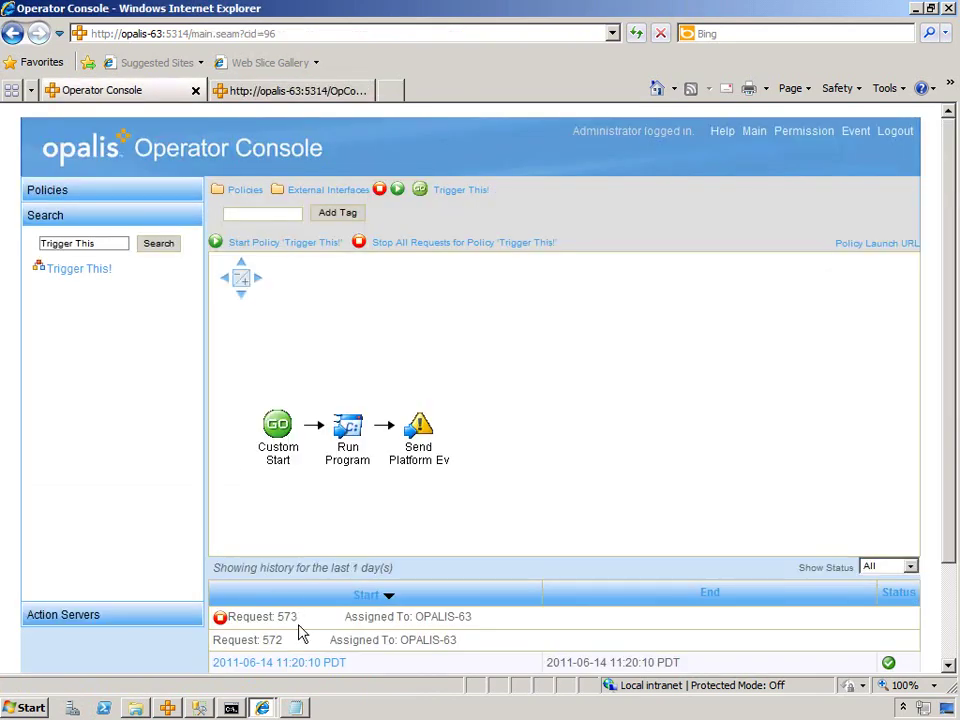
scroll(575, 555, down, 2)
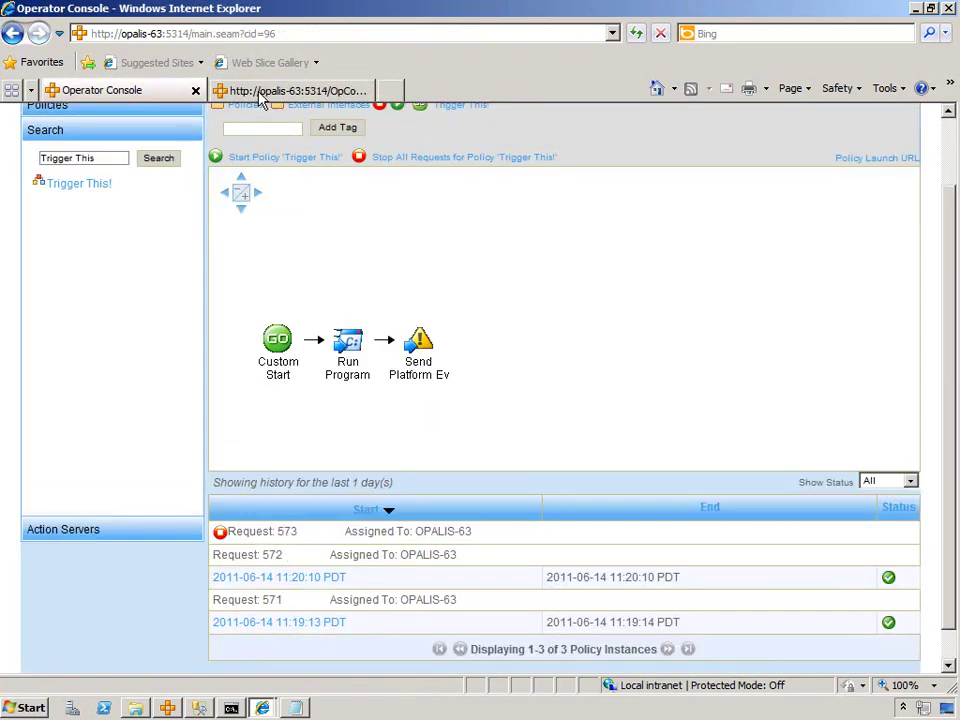
click(262, 93)
click(66, 92)
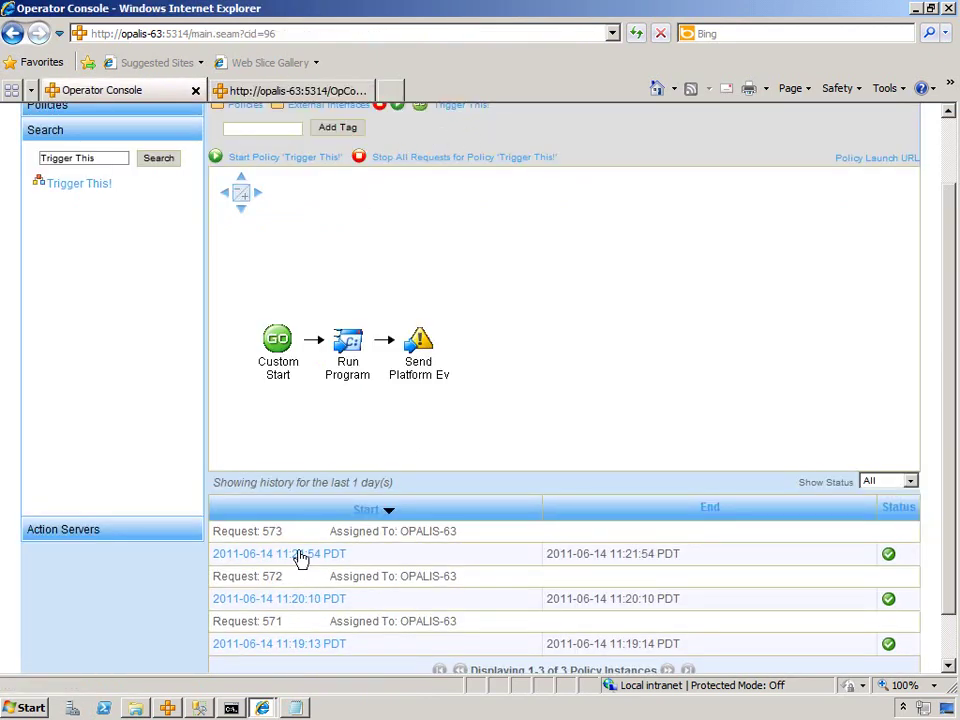
click(168, 708)
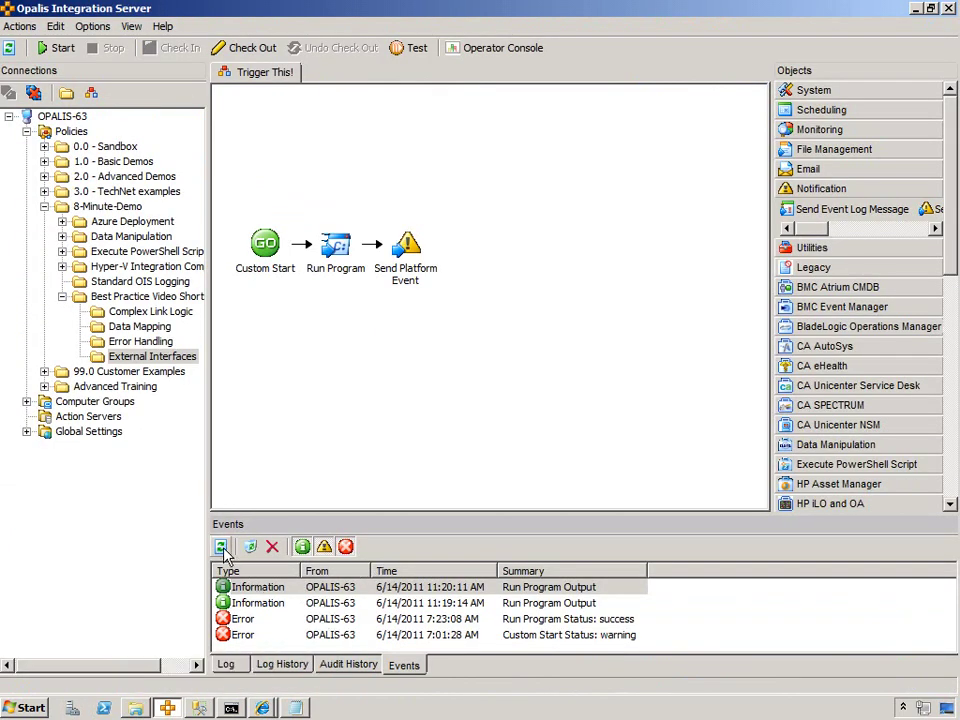
- Refresh Events and read the 11:21:54 Run Program Output event listing c:\demo
click(220, 547)
double_click(557, 592)
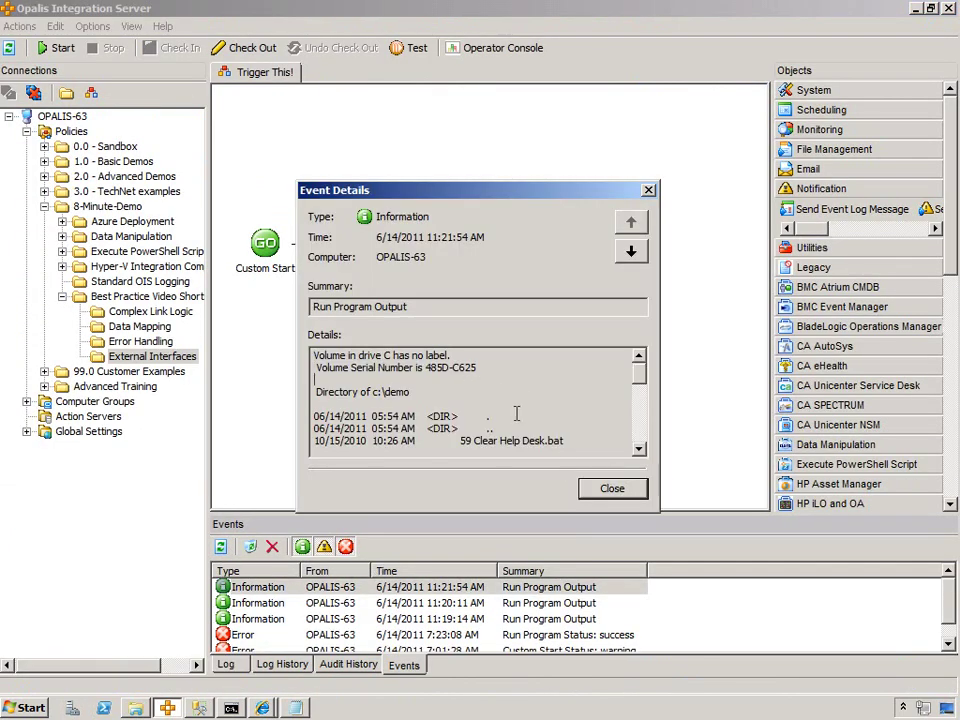
drag(439, 395, 346, 383)
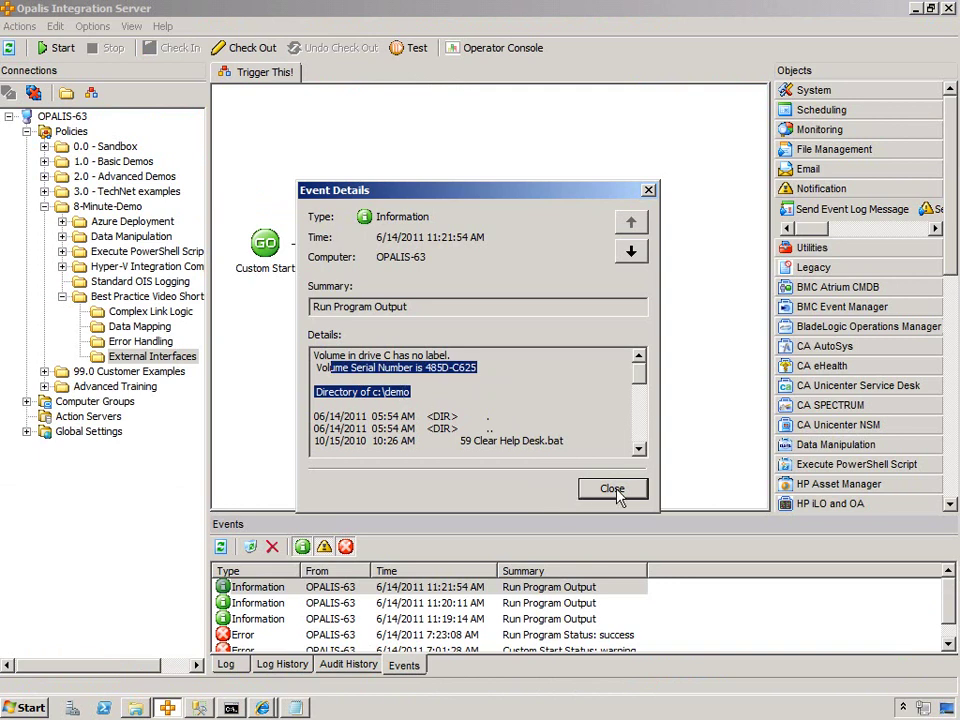
click(612, 489)
click(446, 586)
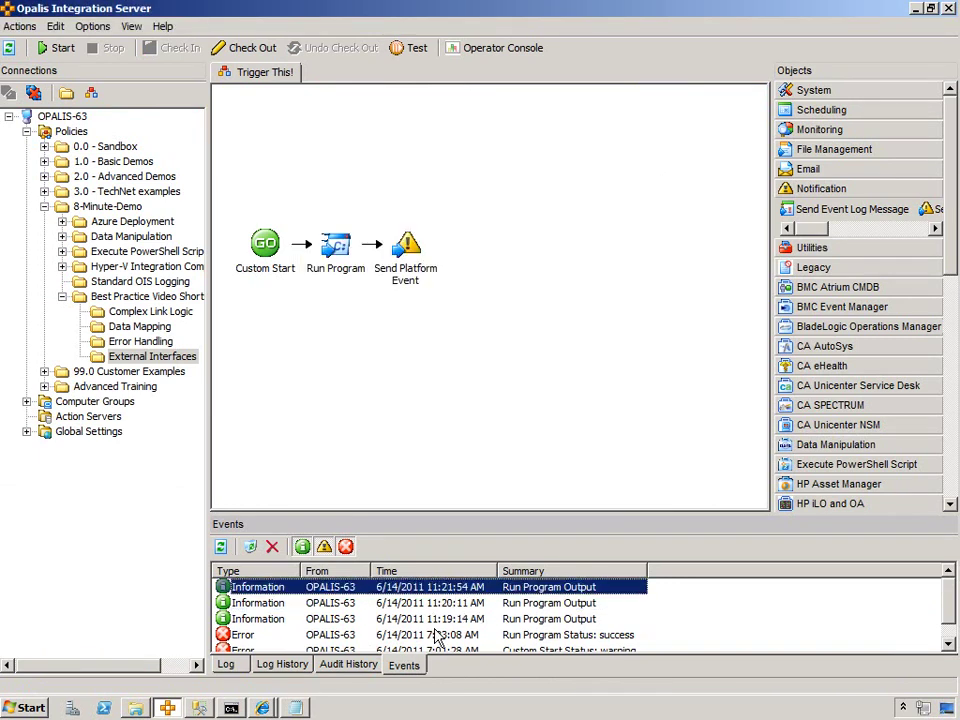
click(262, 708)
click(180, 658)
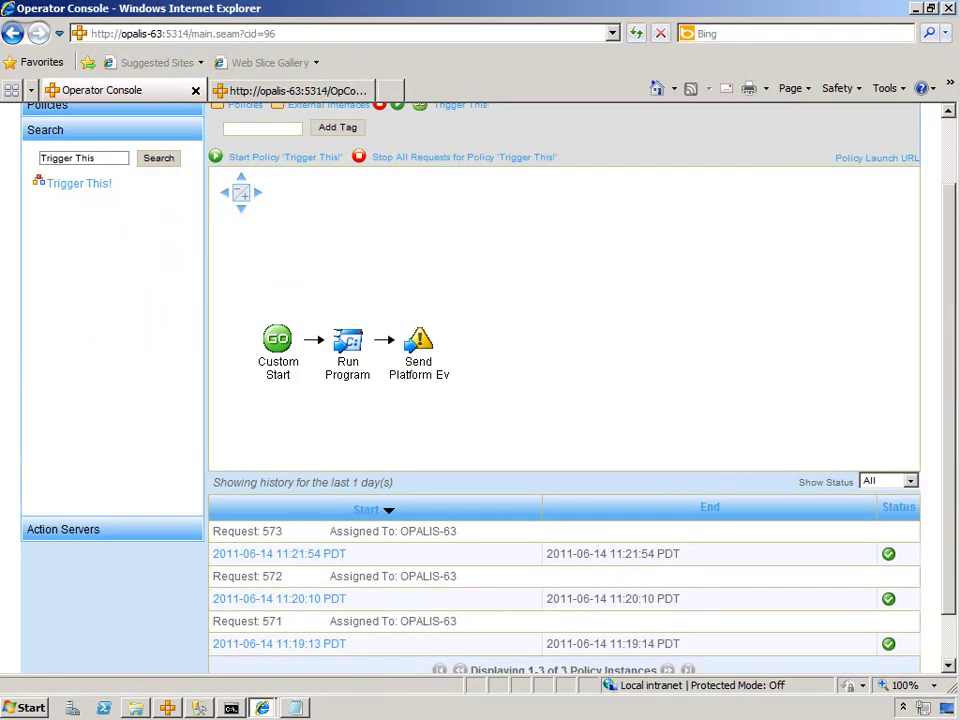
- Copy the Policy Launch URL shortcut from the Operator Console
drag(953, 232, 943, 180)
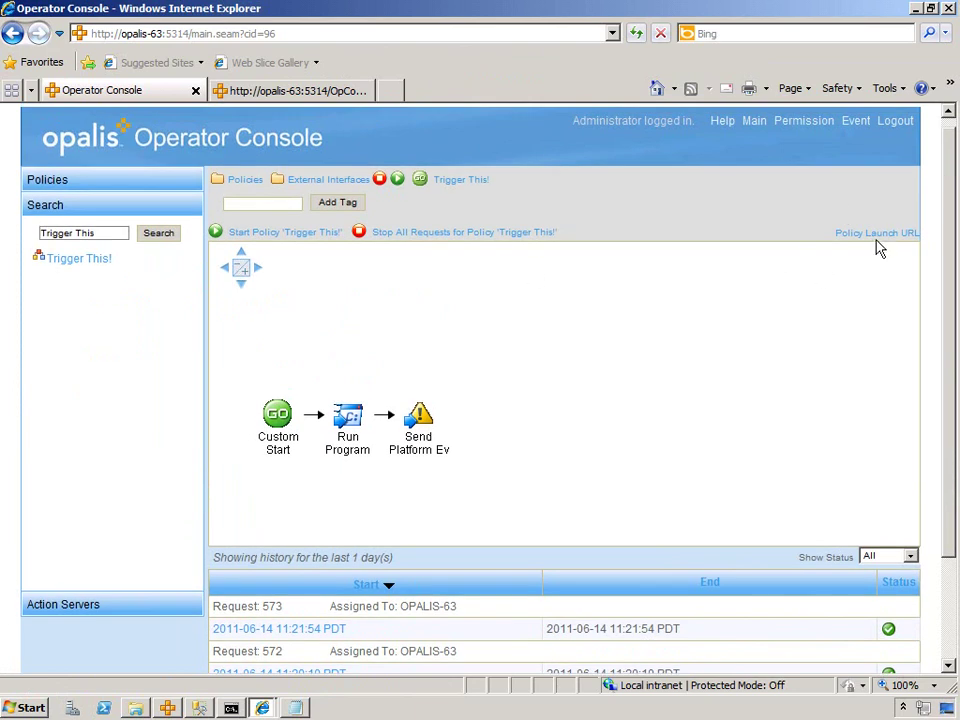
right_click(857, 240)
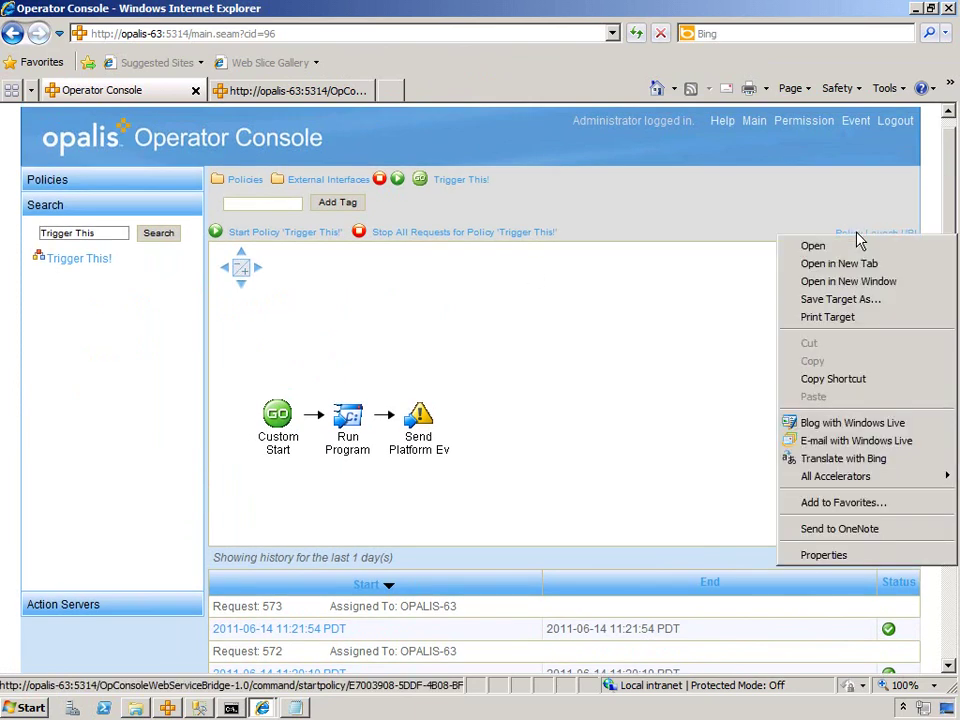
click(833, 379)
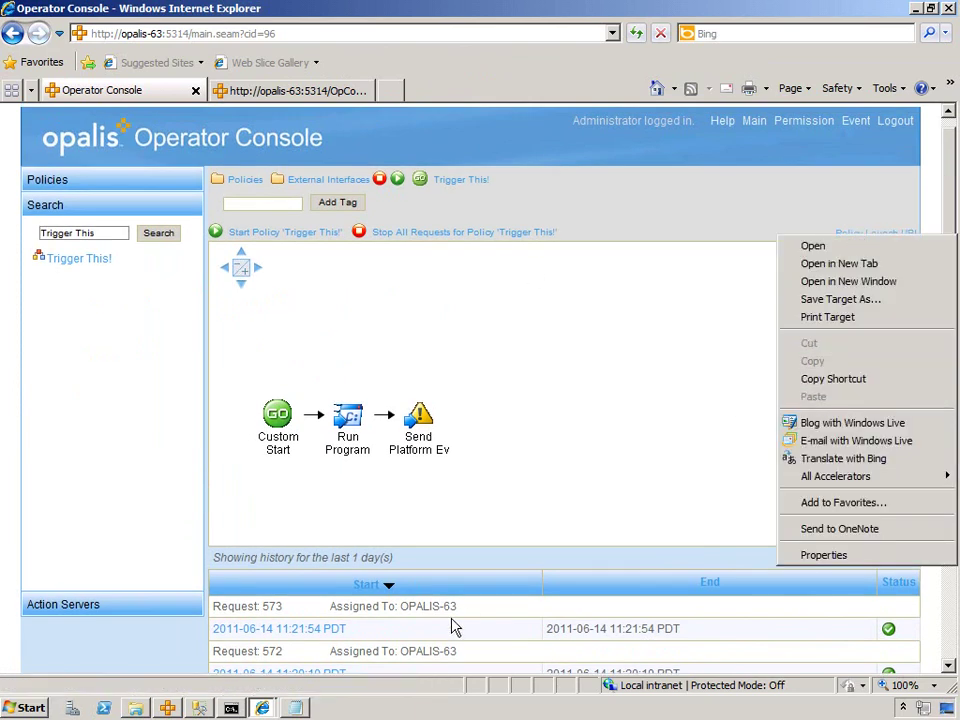
- Review the full launch URL and its parameters in Notepad
click(297, 710)
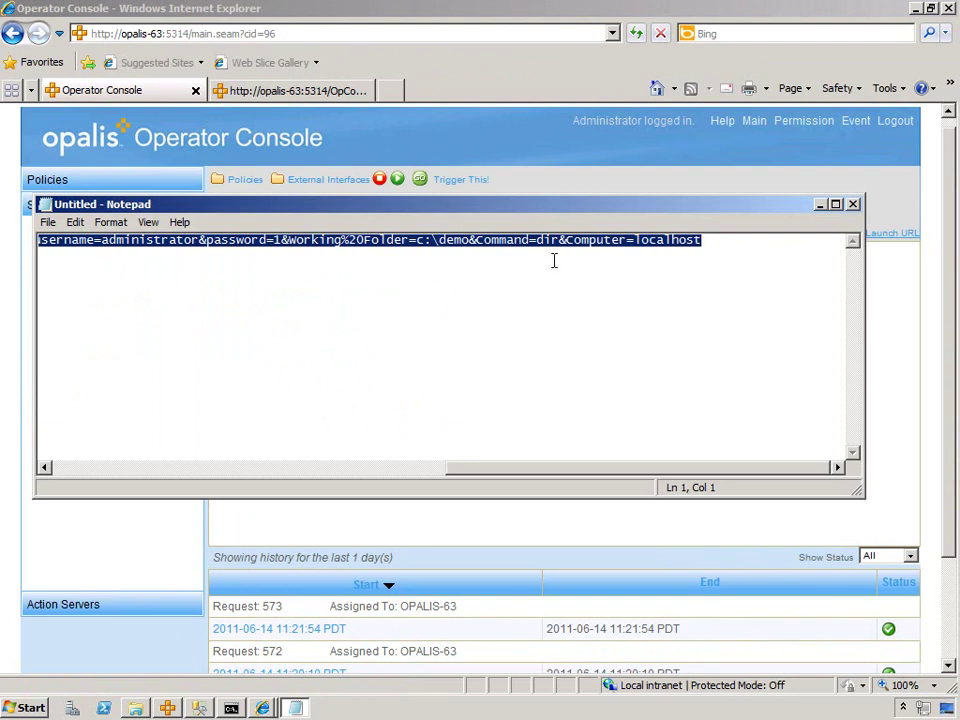
drag(496, 474, 78, 469)
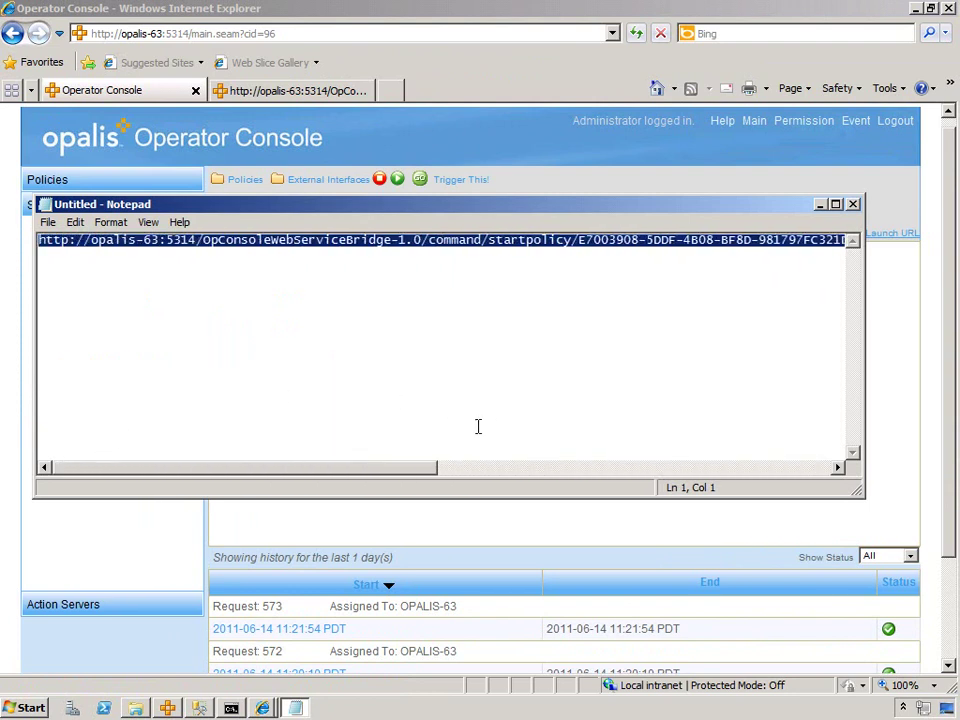
drag(407, 476, 246, 471)
click(315, 93)
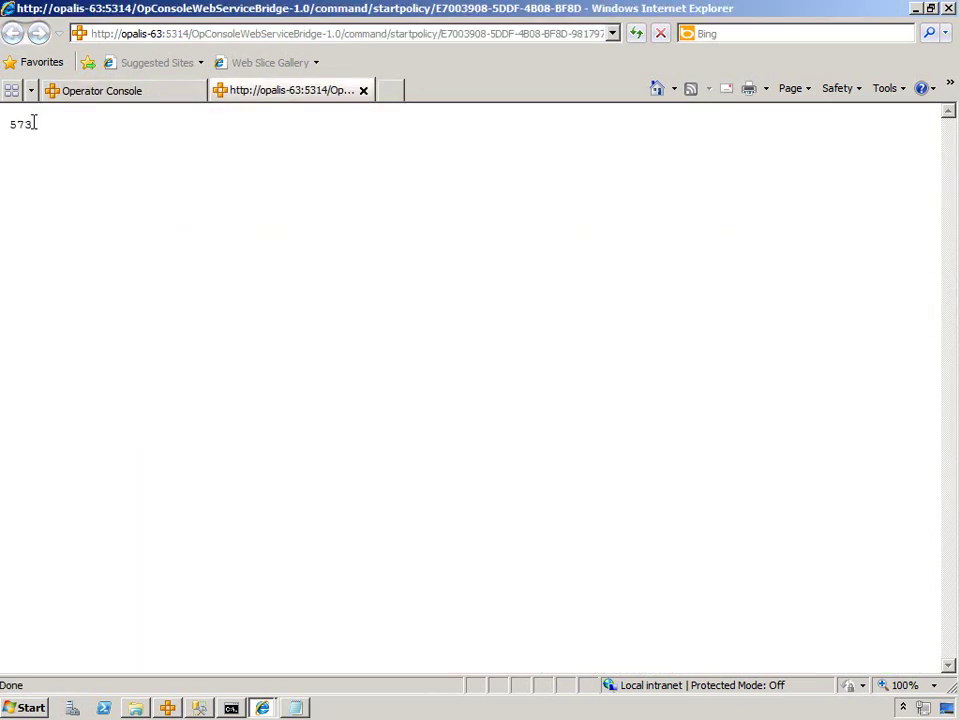
- Return to the Trigger This! policy page and its run history
click(127, 96)
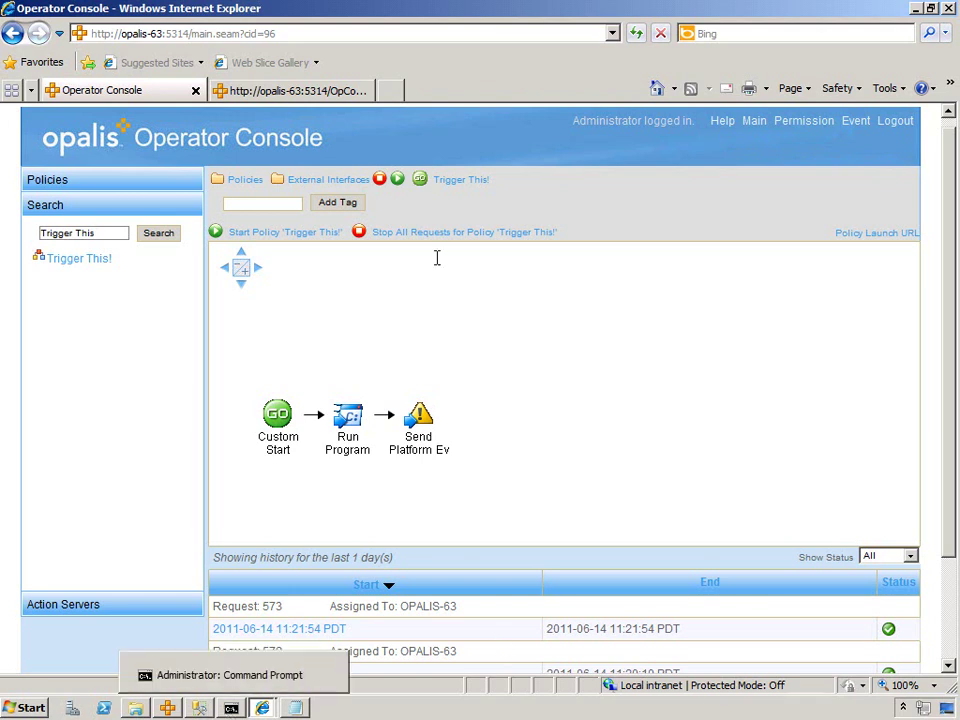
- Select the GUID E7003908-5DDF-4B08-BF8D-981797FC321D after startpolicy/ in the Notepad URL
mouse_move(293, 709)
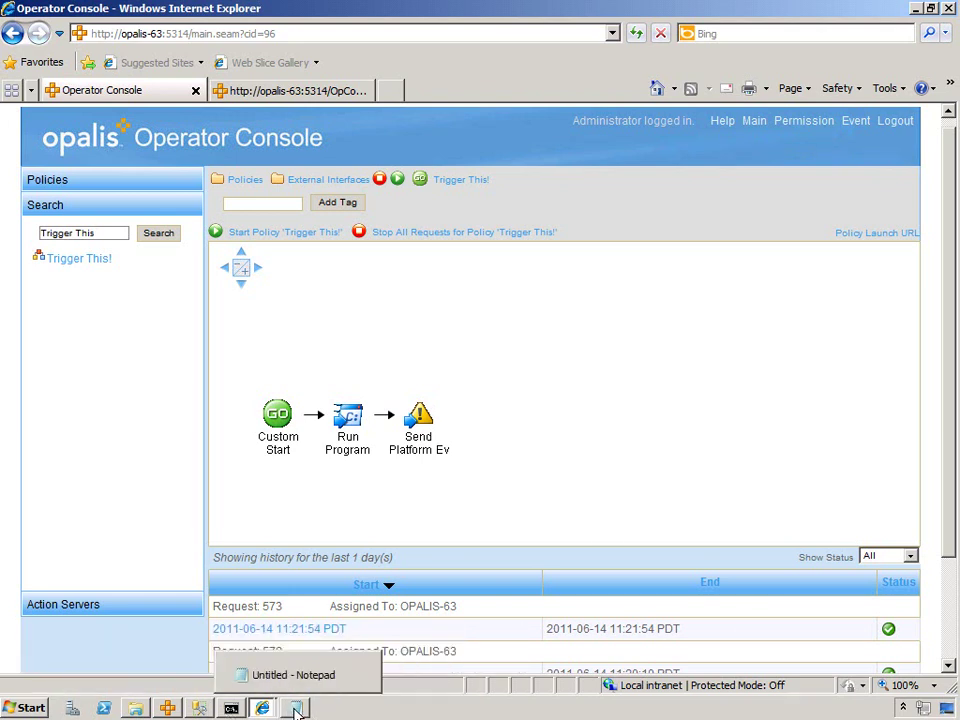
click(296, 709)
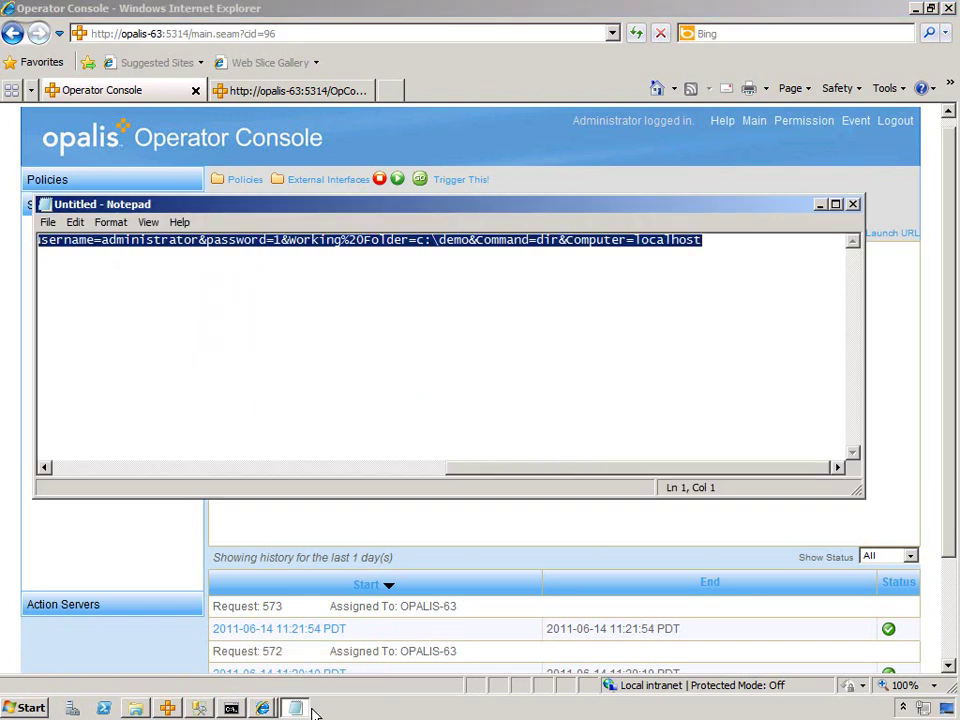
drag(478, 474, 160, 465)
click(432, 240)
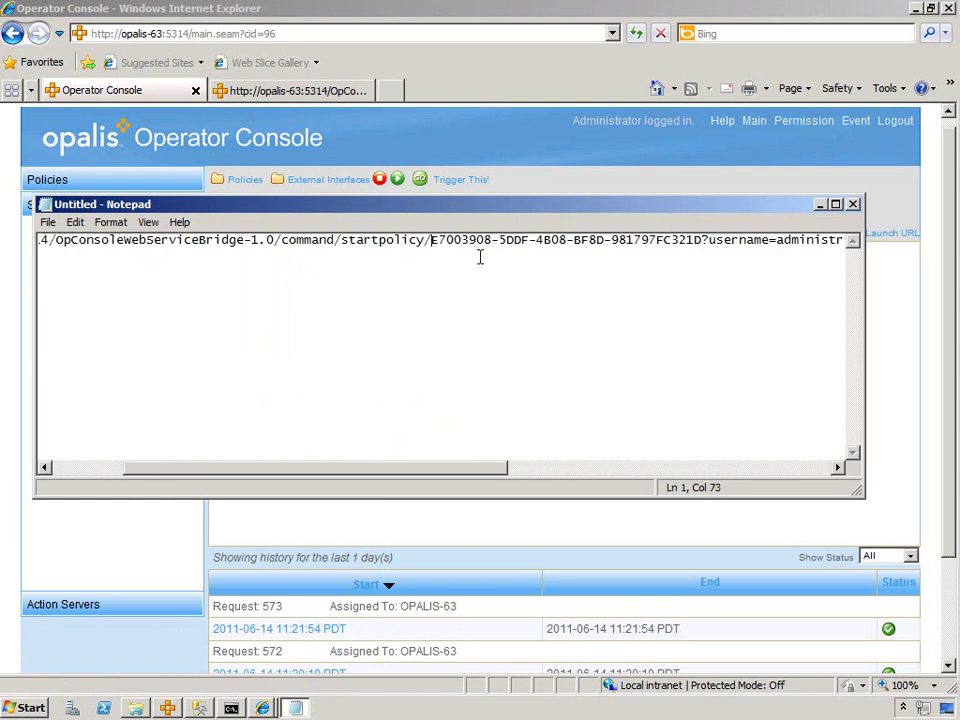
shift+click(701, 241)
key(ctrl+c)
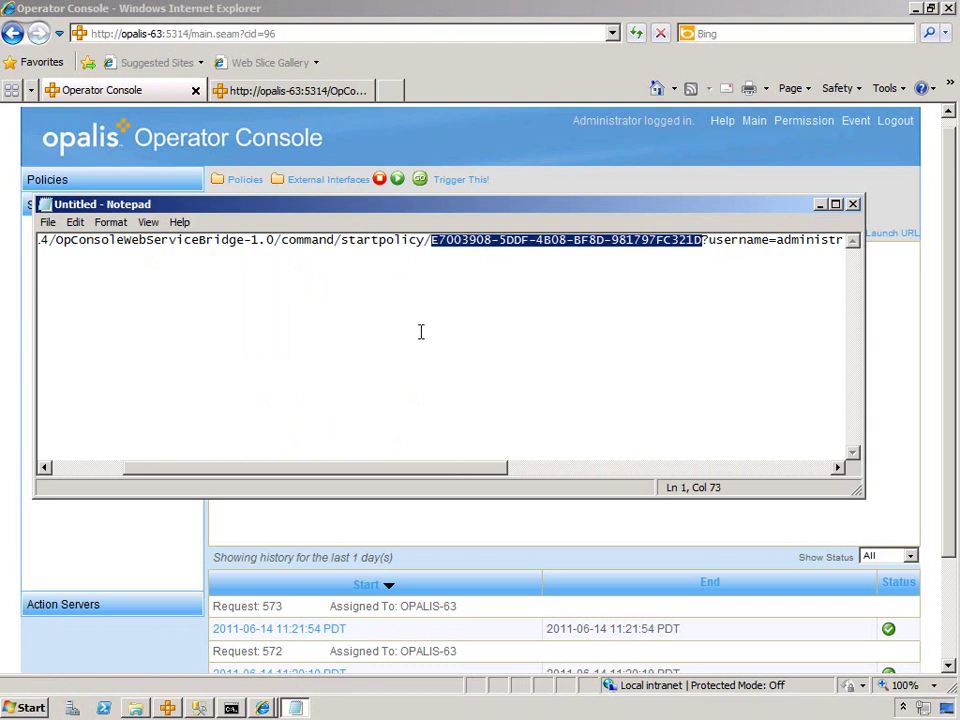
mouse_move(203, 710)
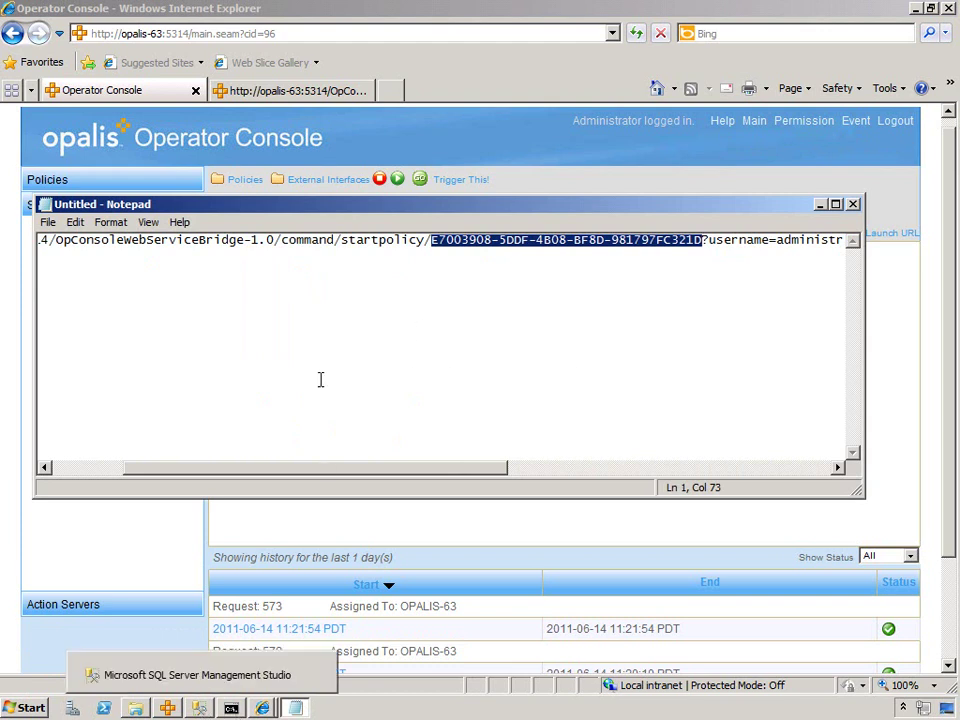
click(203, 710)
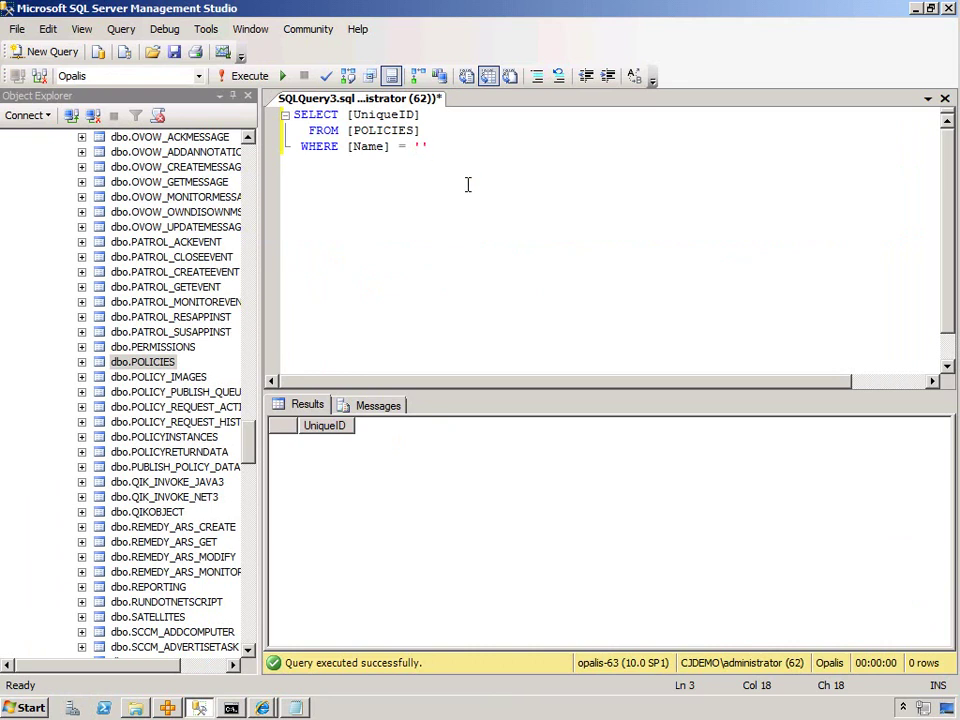
- Query POLICIES for 'Trigger This!' and paste the returned GUID below the query
text(Trigger This!)
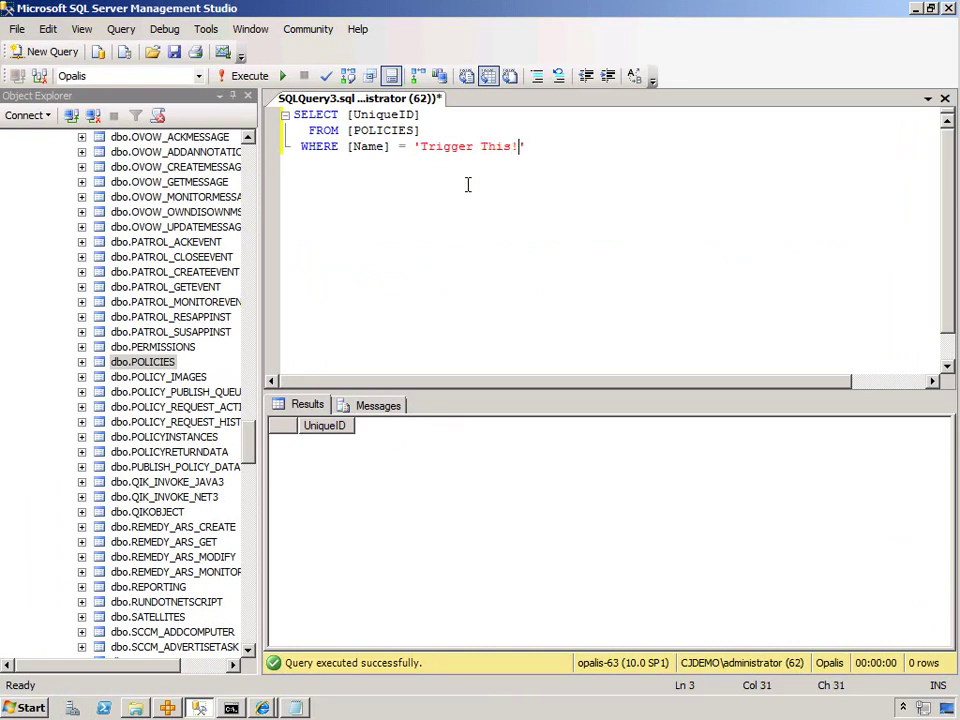
click(243, 76)
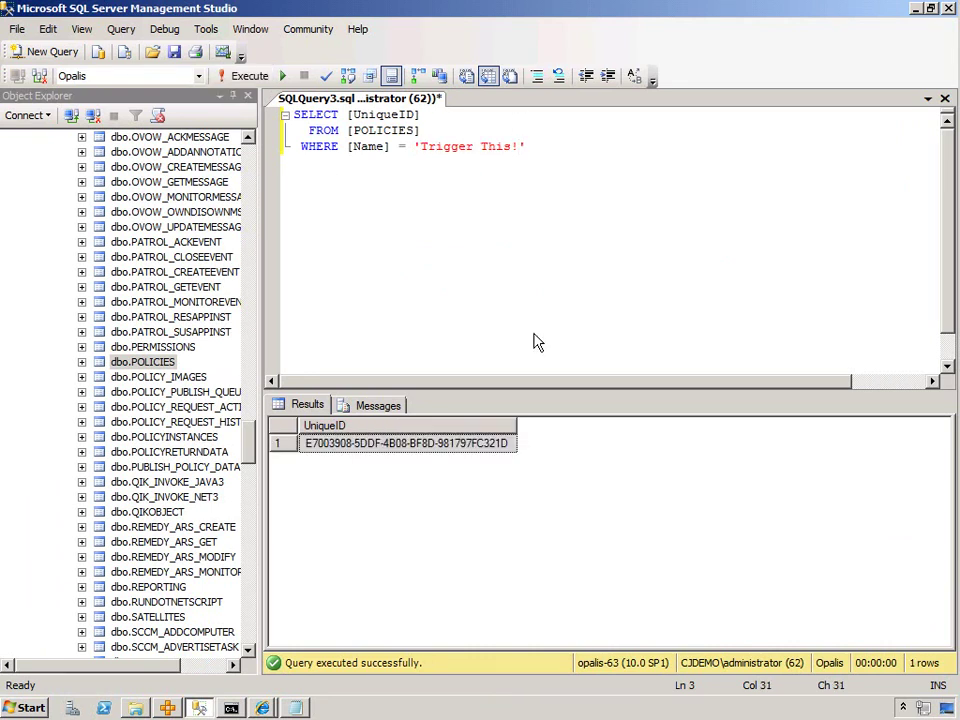
key(Return)
key(Return)
key(ctrl+v)
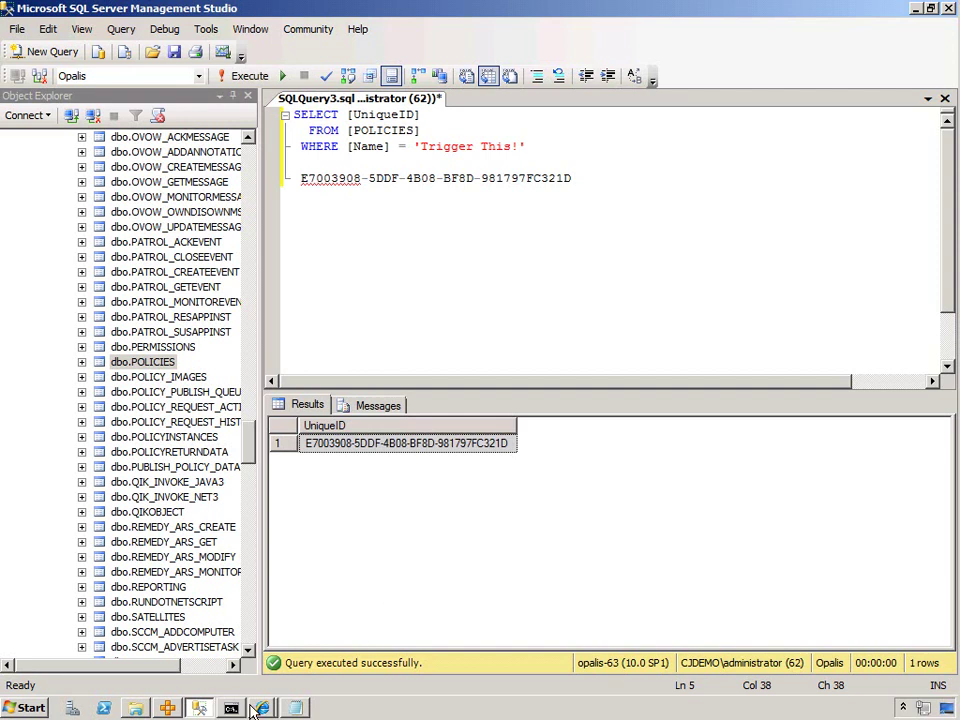
- Close the 573 result tab and log out of the Operator Console
mouse_move(262, 708)
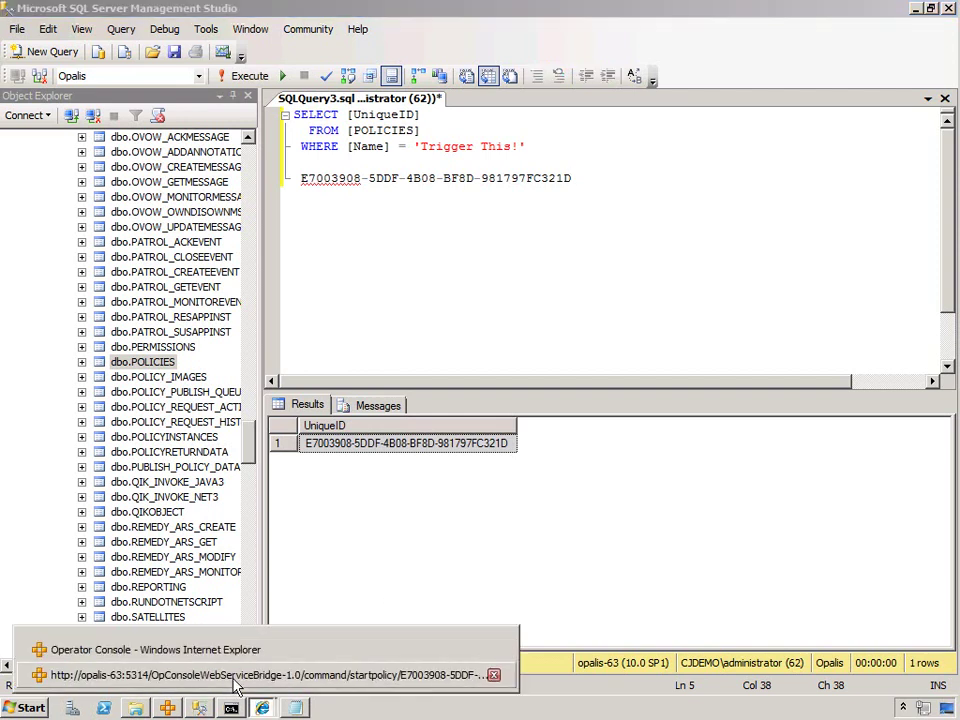
click(236, 676)
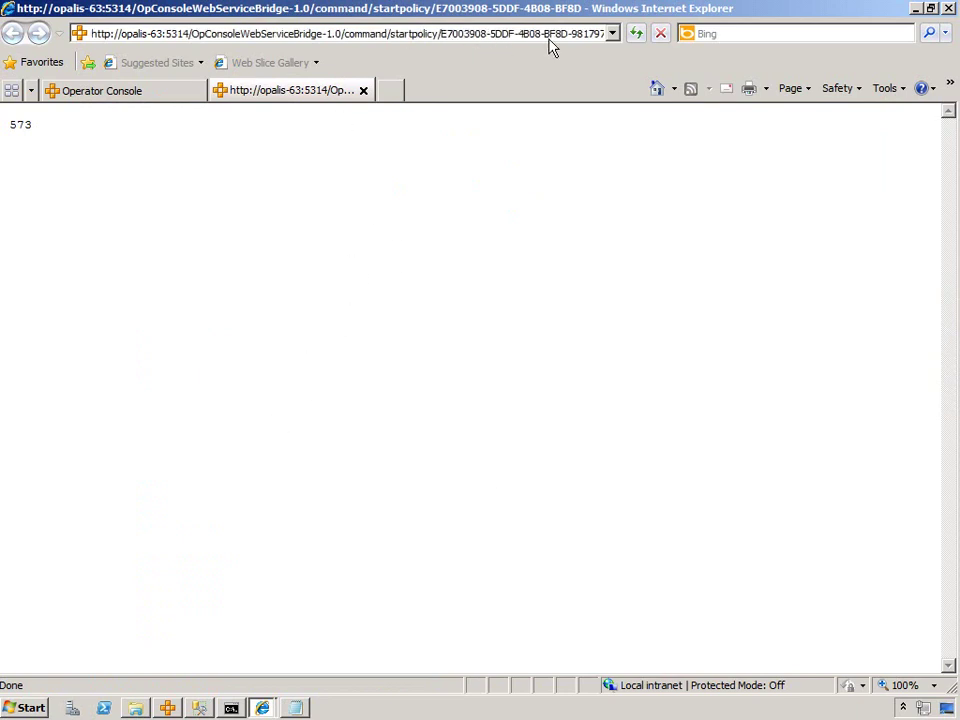
click(363, 91)
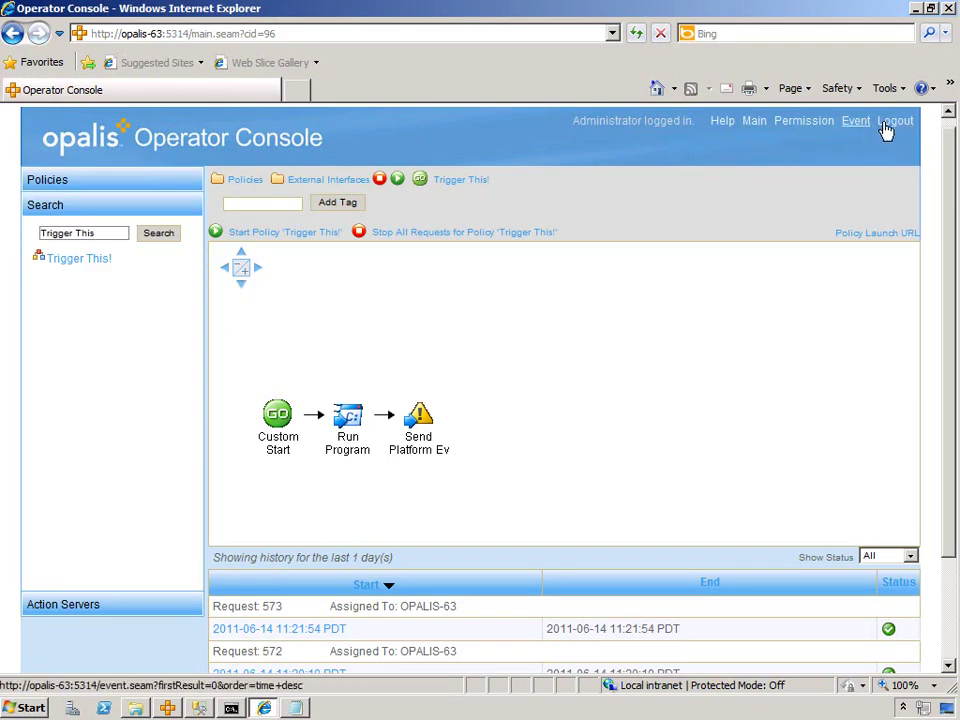
click(890, 122)
key(alt+Tab)
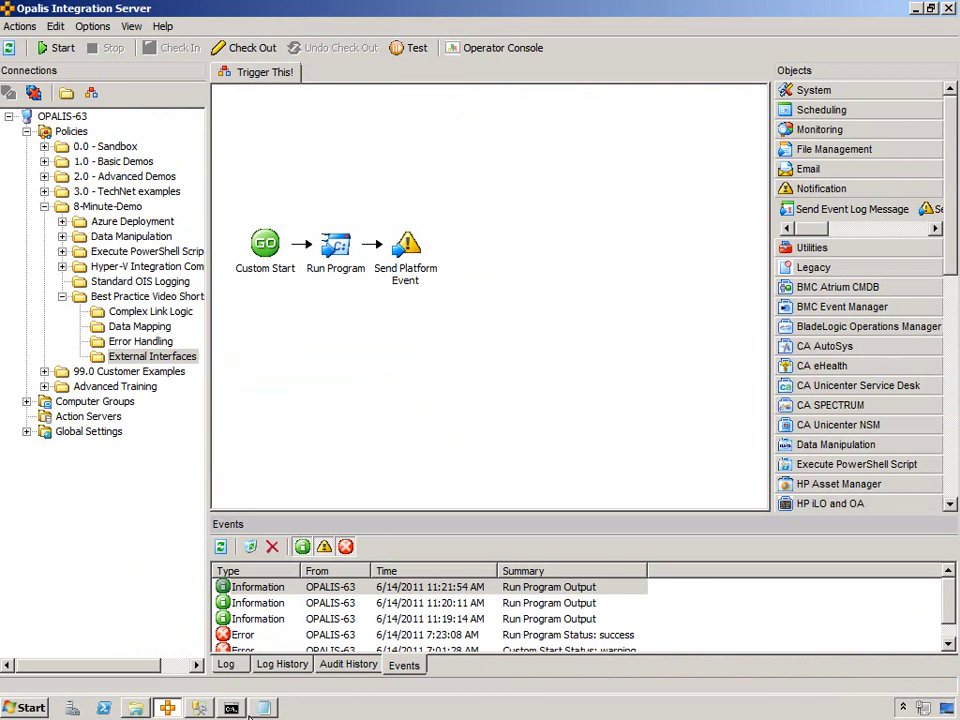
- Change the Command Prompt to the Opalis Management Service folder
click(263, 708)
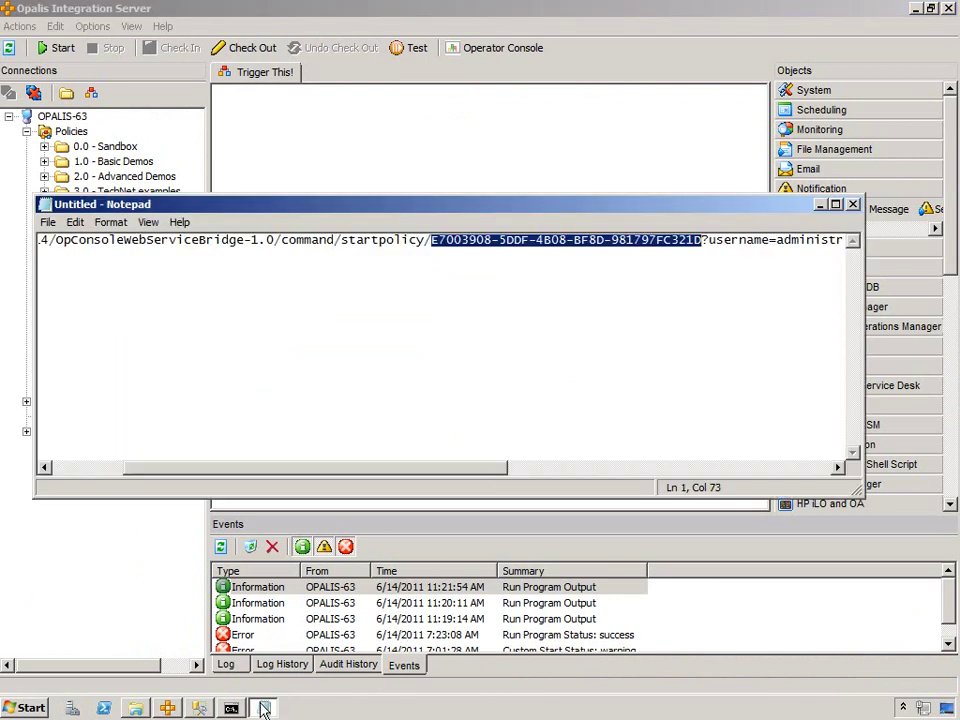
click(263, 708)
click(231, 708)
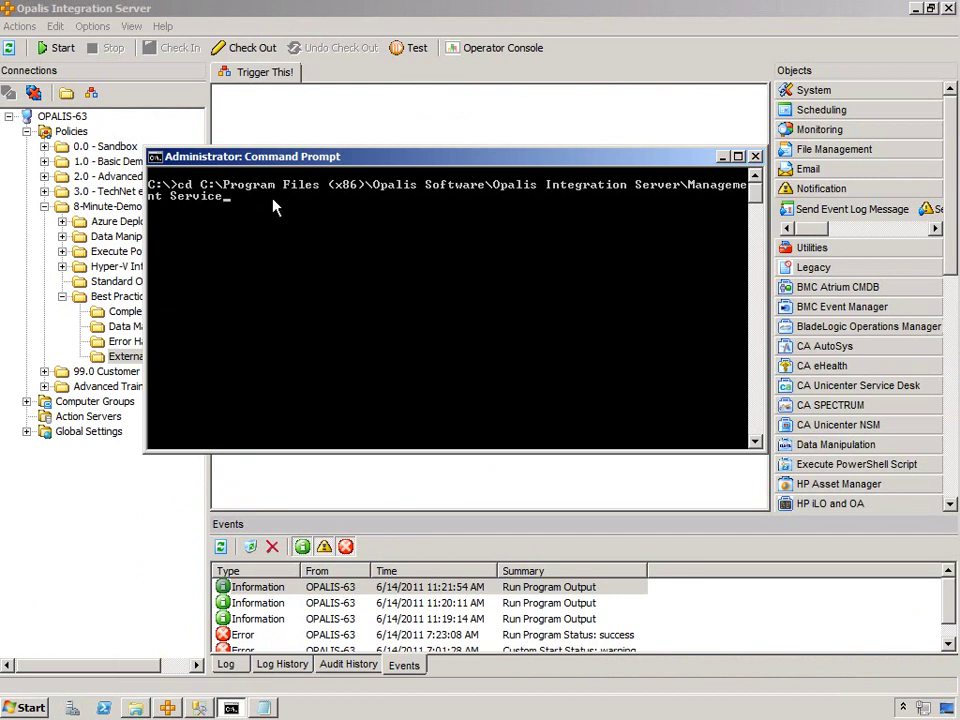
key(Return)
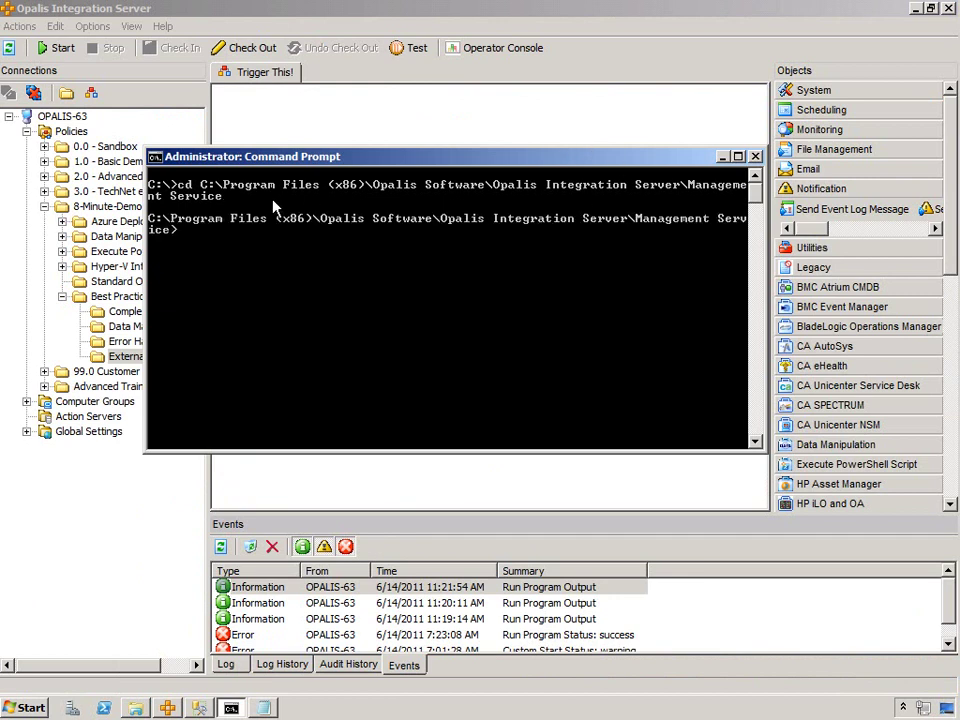
- Run OIS5StartPolicy with the policy GUID in parentheses and /id
text(oi)
key(Tab)
key(BackSpace)
key(BackSpace)
key(BackSpace)
key(BackSpace)
text(()
right_click(316, 247)
click(345, 274)
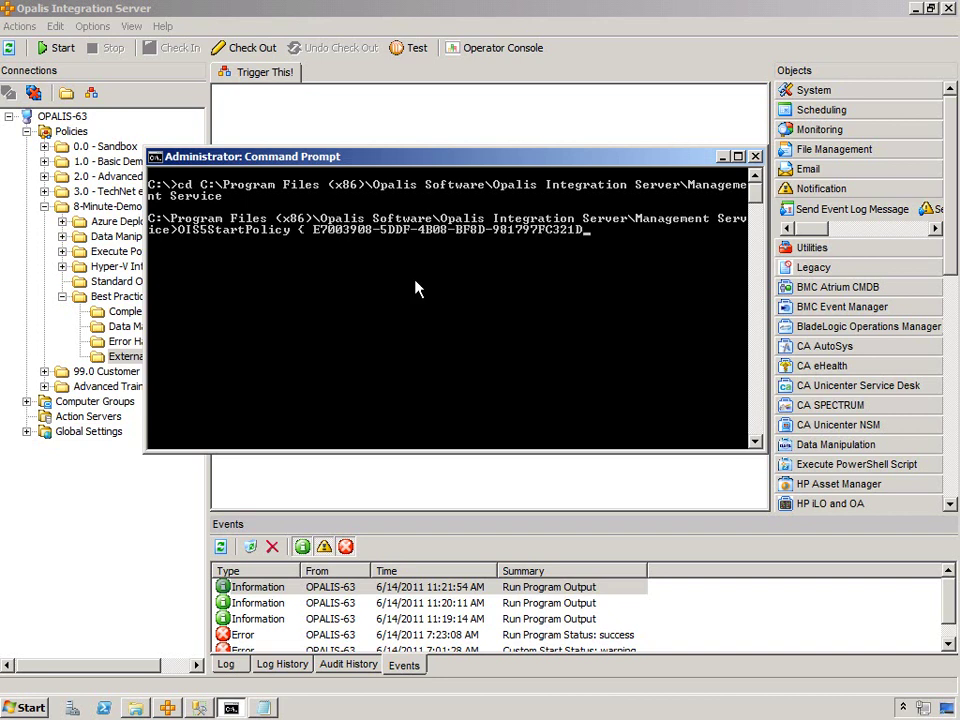
text())
key(Left)
key(Left)
key(Left)
key(Left)
key(Left)
key(Left)
key(Left)
key(Left)
key(Left)
key(Left)
key(Left)
key(Left)
key(Left)
key(Left)
key(Left)
key(Left)
key(Left)
key(Left)
key(Left)
key(Left)
key(Left)
key(Left)
key(Left)
key(Left)
key(Left)
key(Left)
key(Left)
key(Left)
key(Left)
key(Left)
key(BackSpace)
key(End)
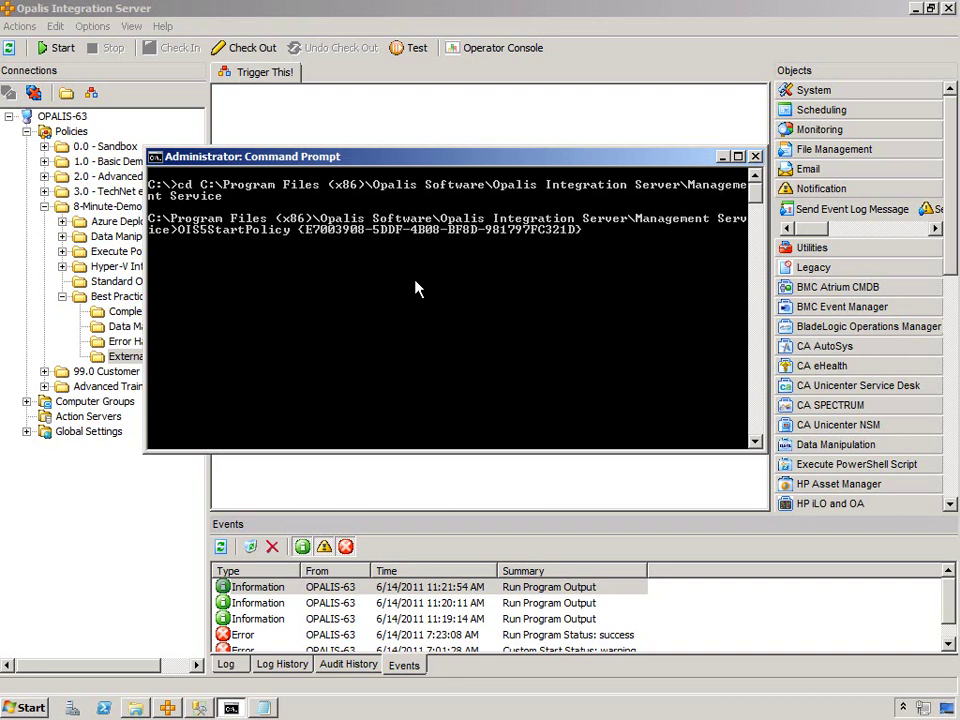
text(/id)
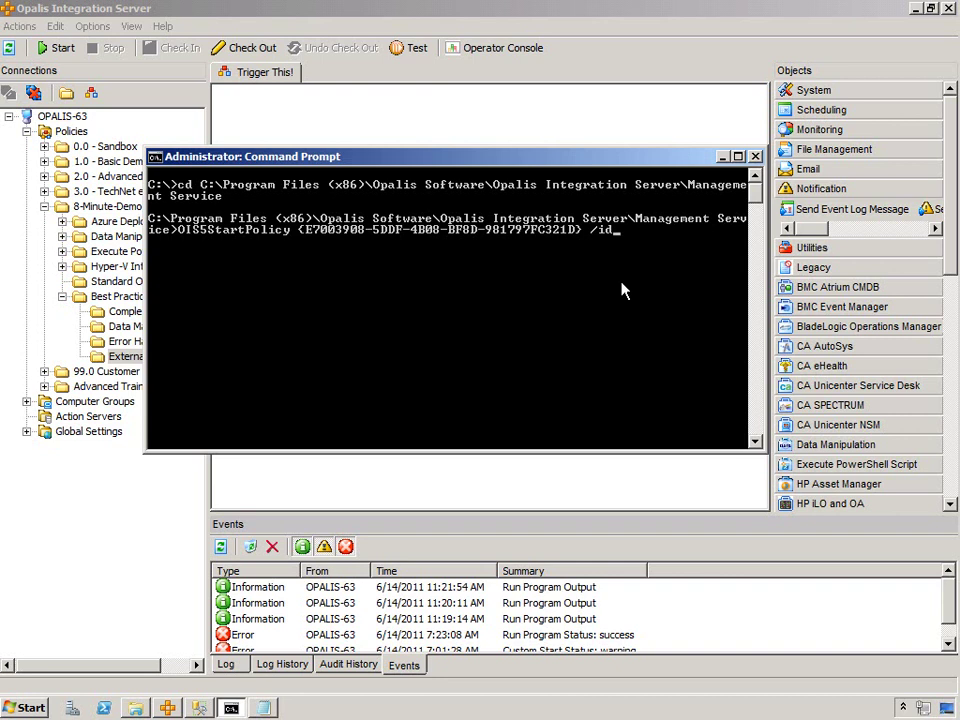
key(Return)
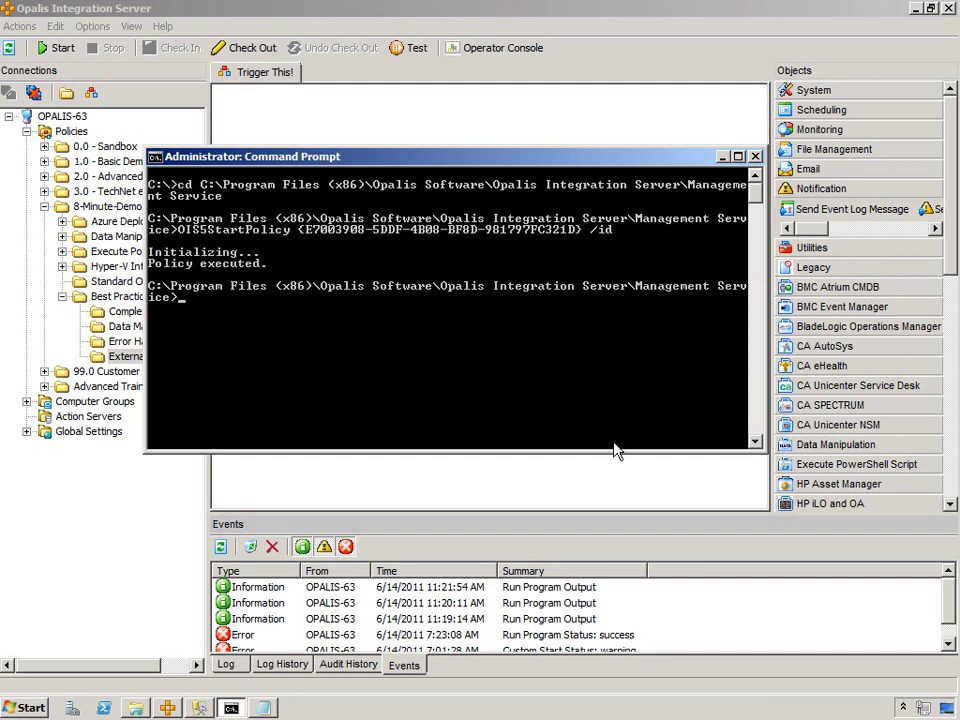
- Inspect the 11:26:28 warning run's Custom Start details in Log History
click(195, 636)
click(226, 664)
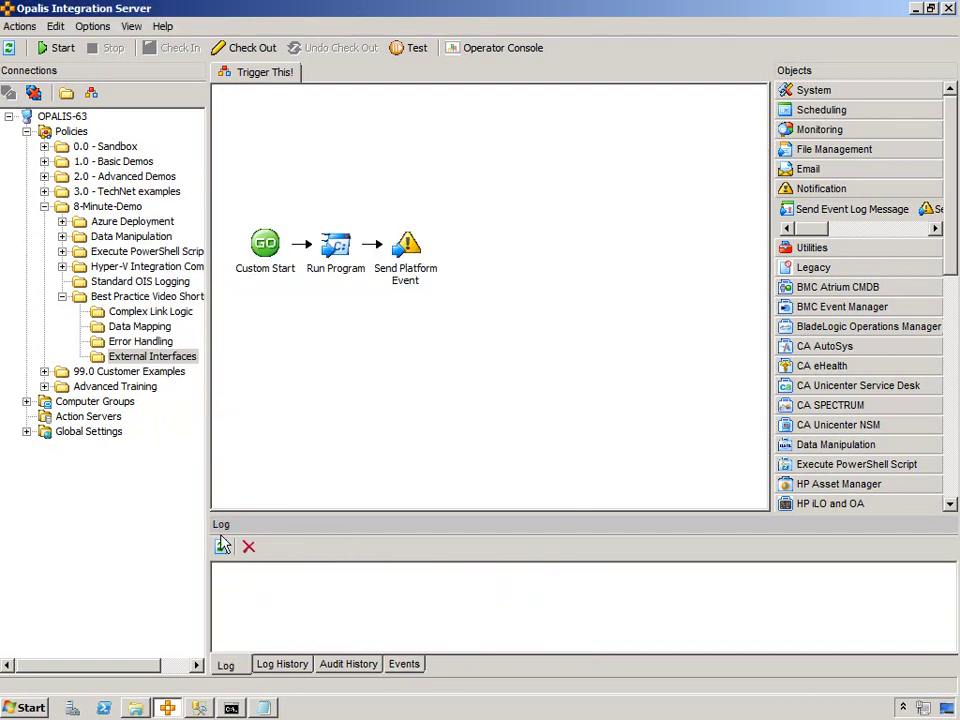
click(282, 664)
double_click(280, 587)
click(349, 276)
double_click(349, 272)
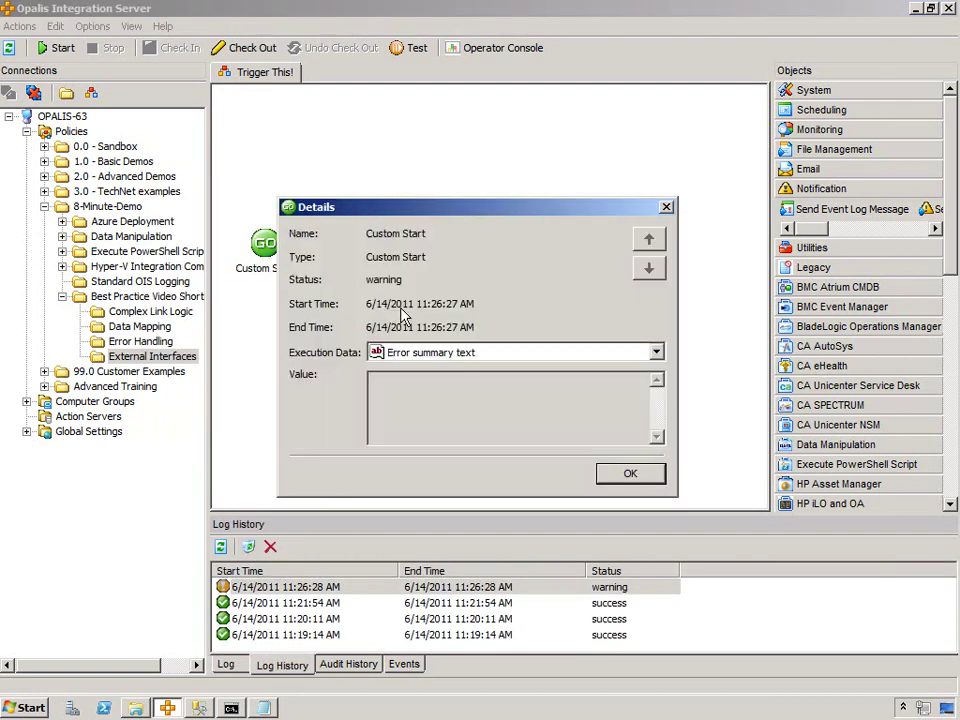
click(628, 472)
key(Return)
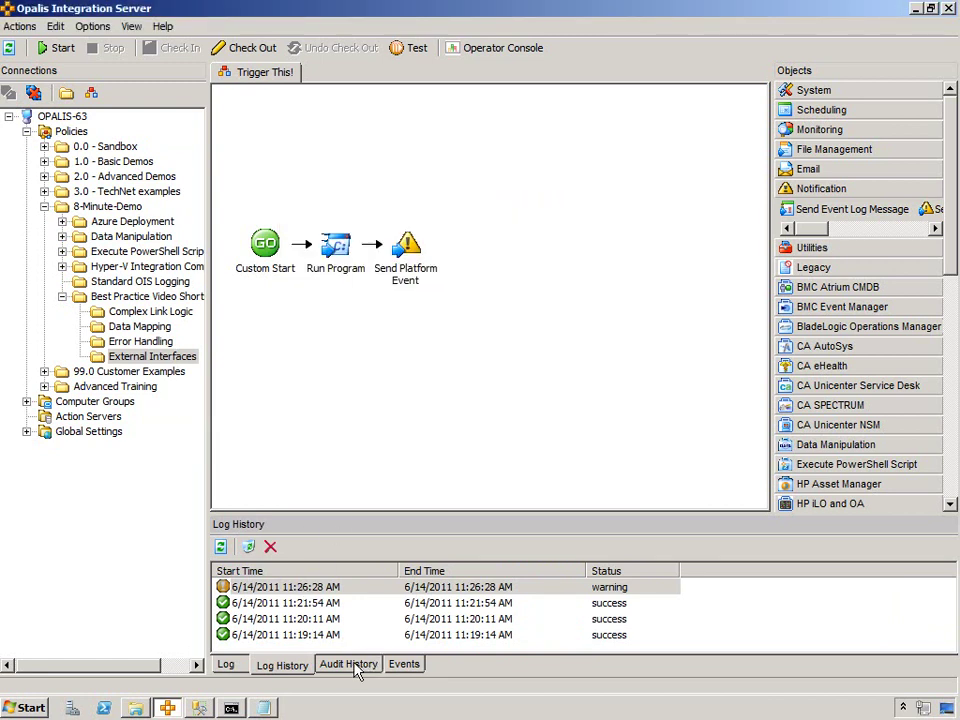
click(231, 708)
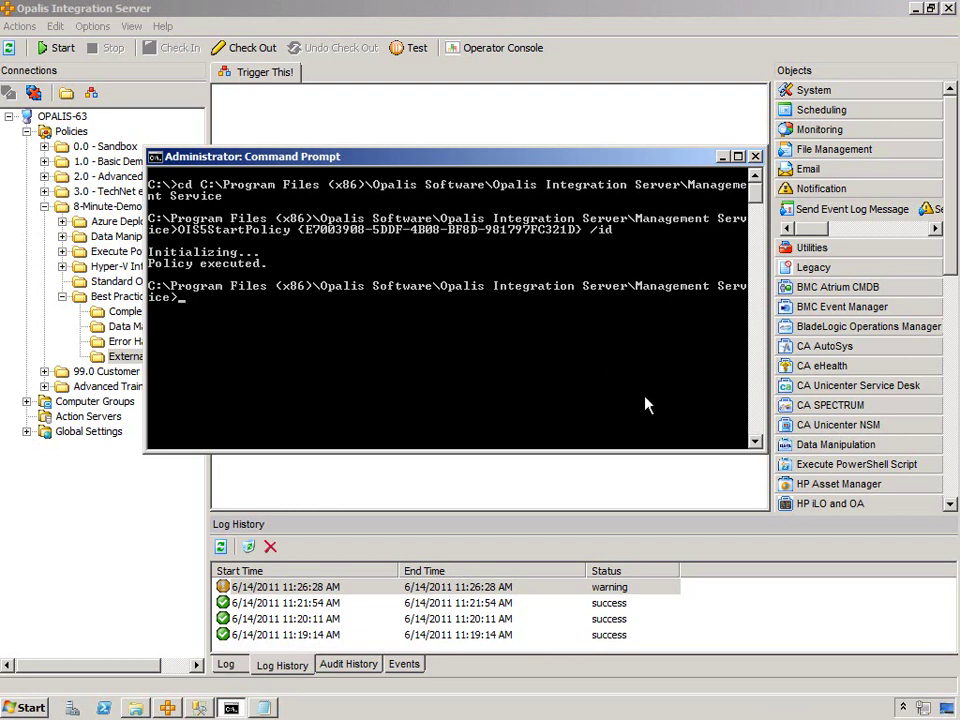
- Rerun the OIS5StartPolicy command with "Computer=localhost" "Command=ipconfig" "Working Folder=" appended
key(Up)
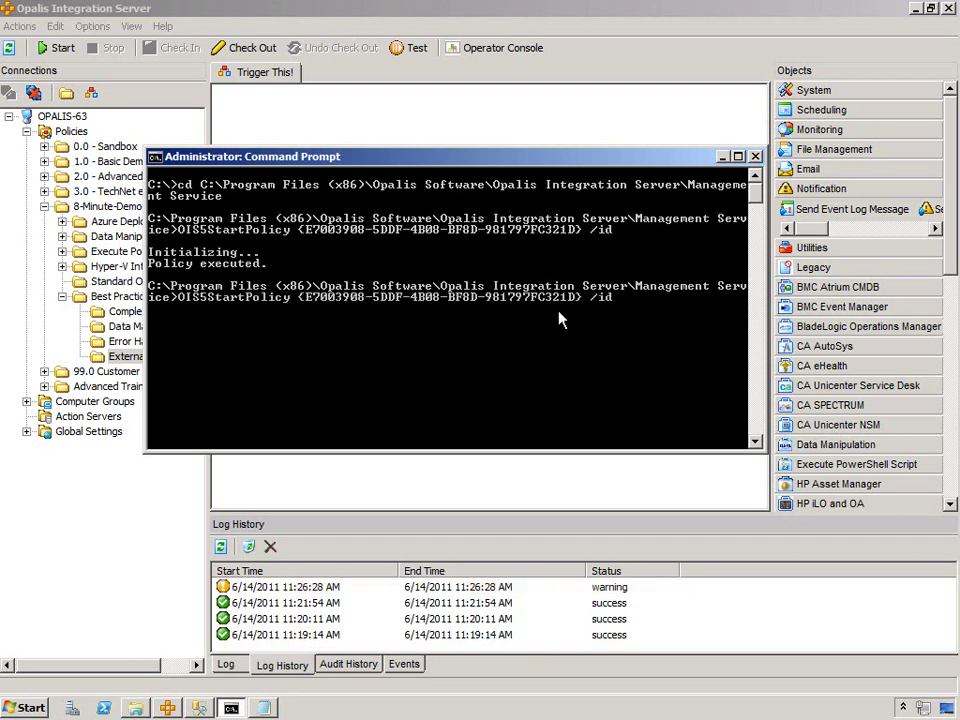
text("Computer=localhost" "Command=ipconfig")
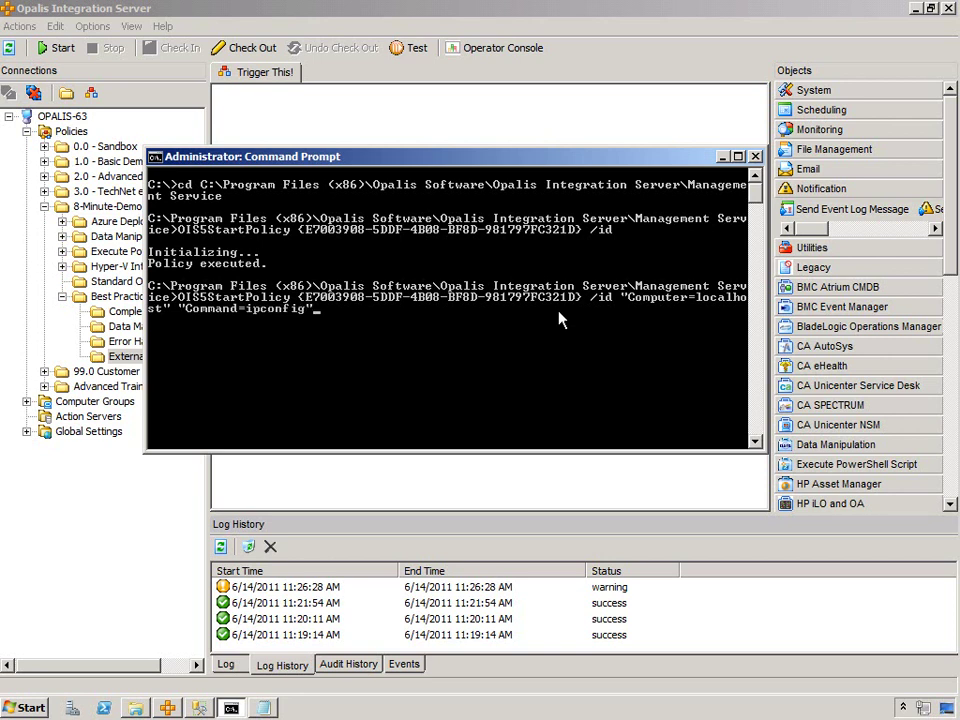
text( "Working Folder=")
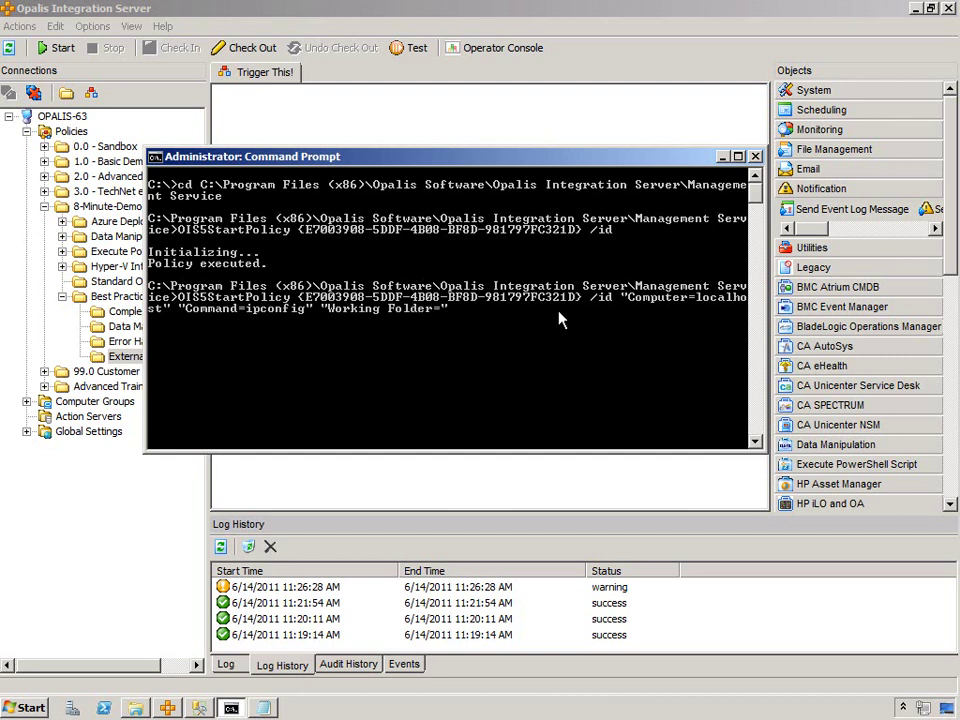
key(Return)
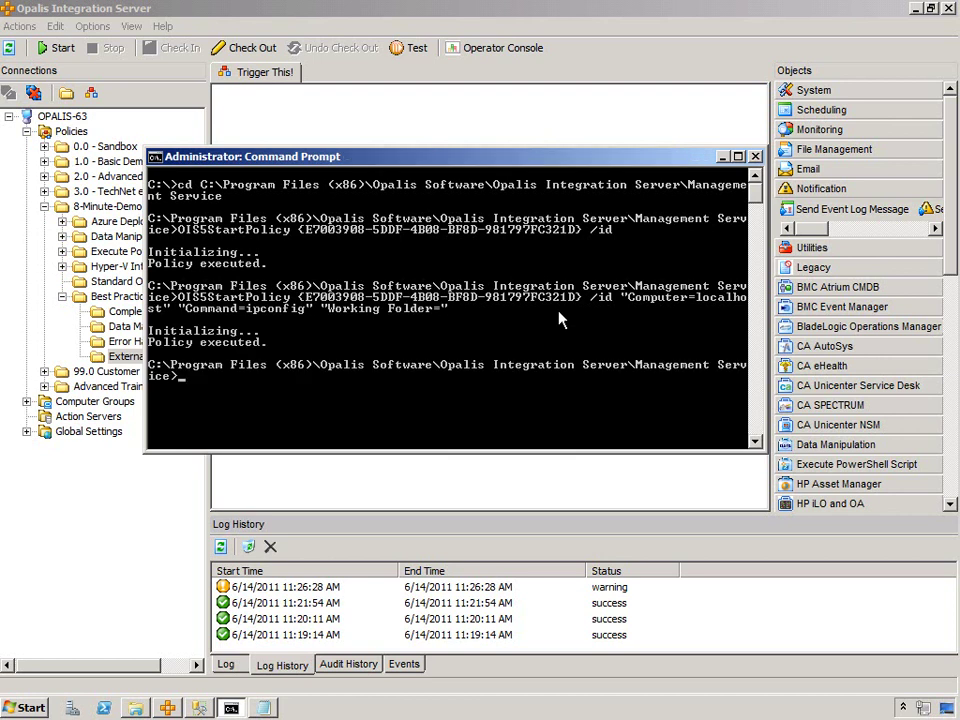
- Check the details of the new 11:31:47 successful run in Log History
click(310, 470)
click(221, 546)
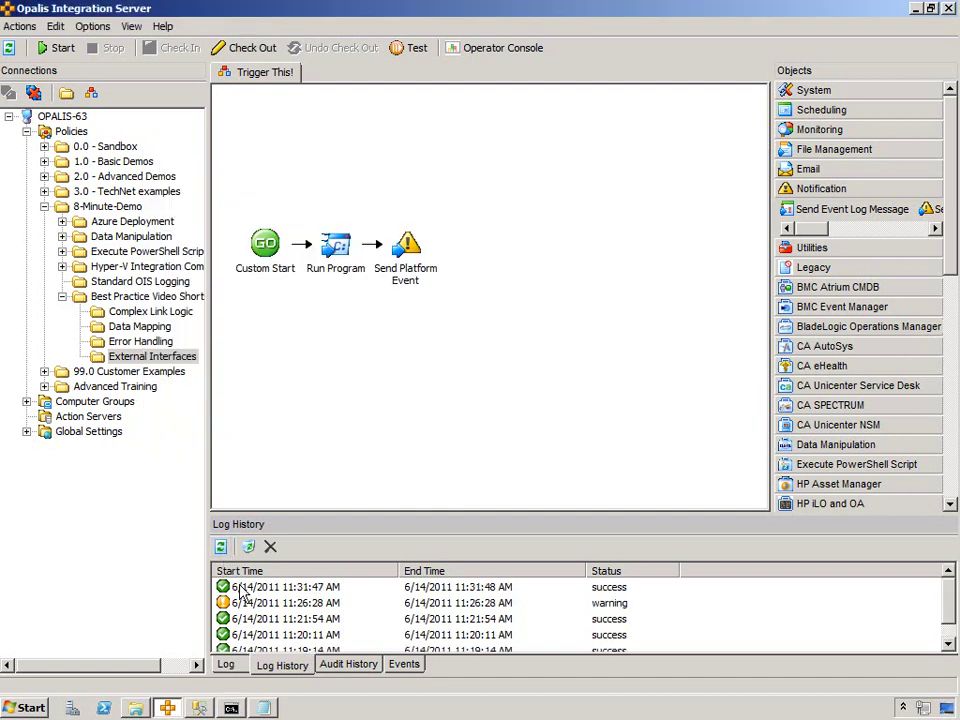
double_click(240, 592)
key(Return)
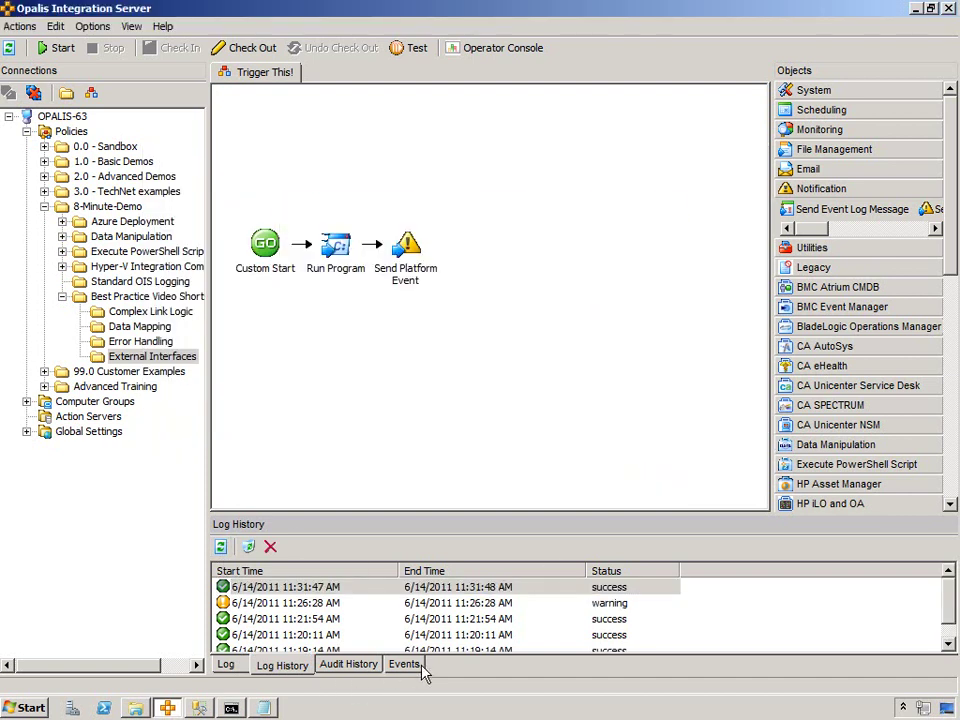
- Read the Windows IP Configuration output in the newest Run Program Output event, then return to Command Prompt
click(410, 666)
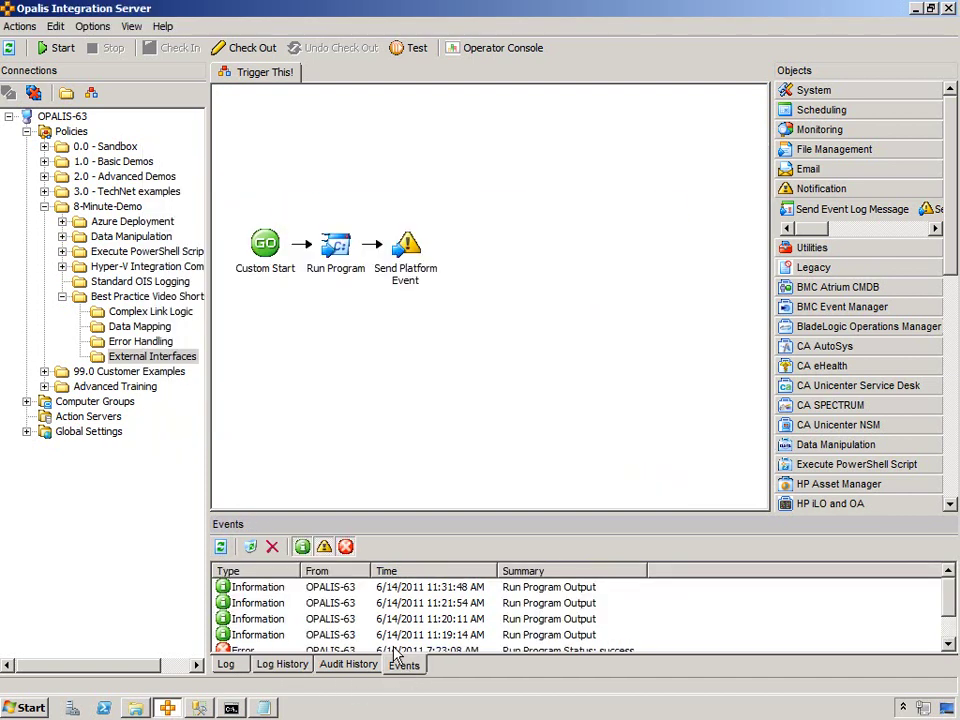
double_click(436, 589)
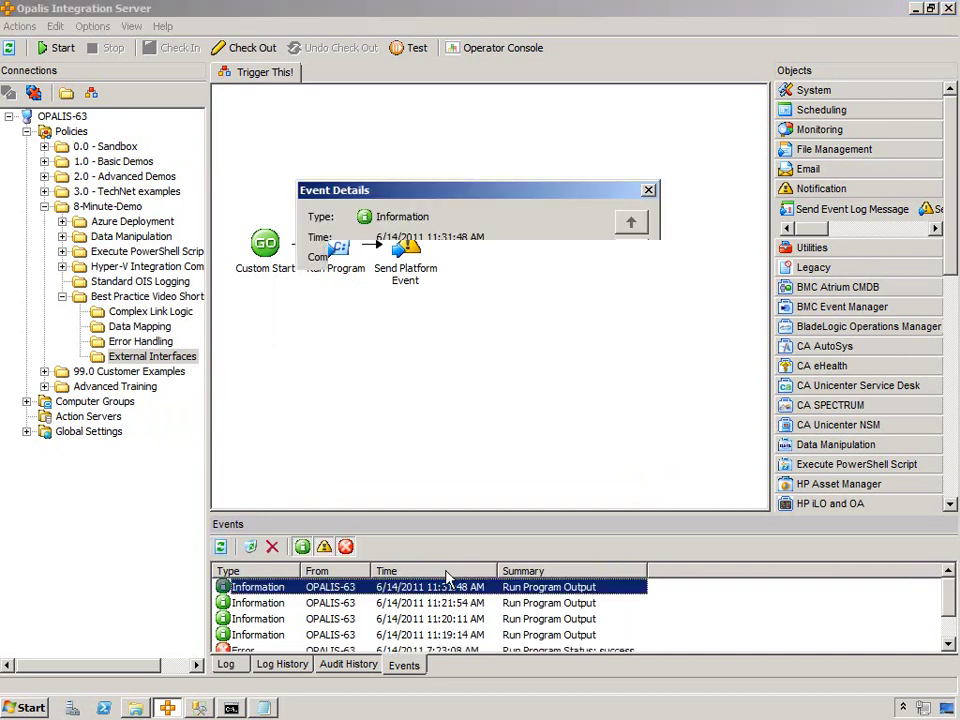
drag(399, 391, 476, 510)
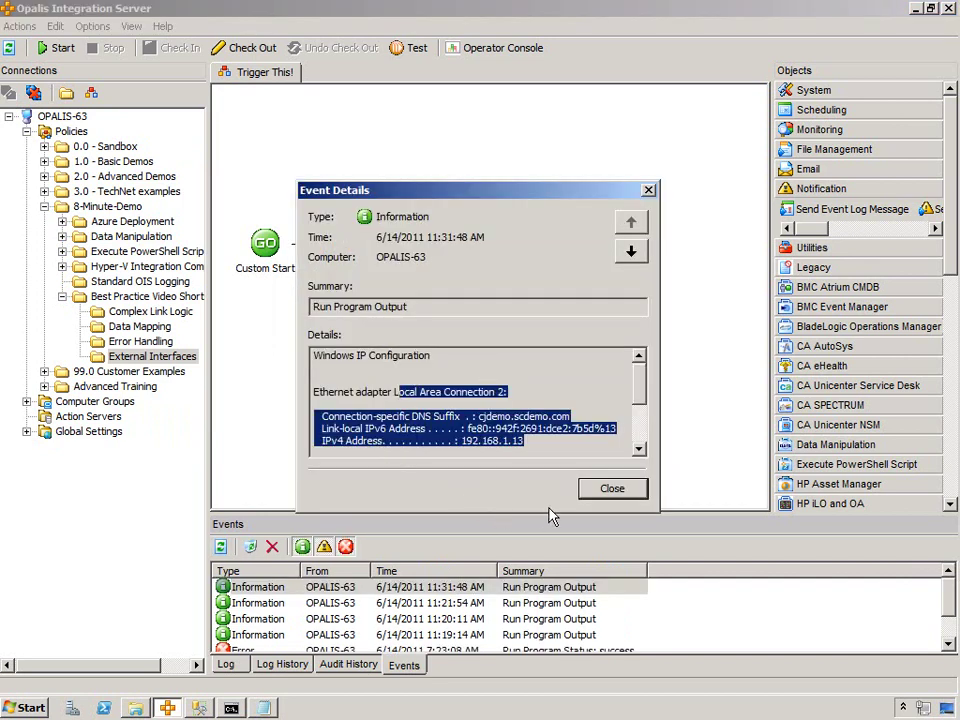
click(612, 490)
click(231, 708)
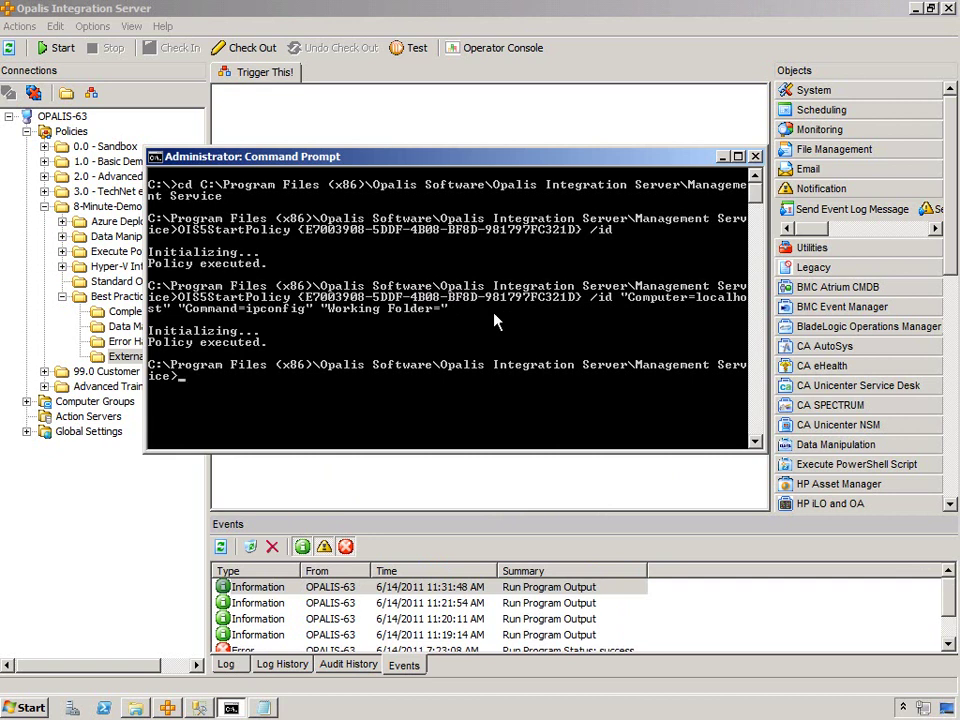
- Rerun the OIS5StartPolicy command with Command=whoami and the /wait switch appended
key(Up)
key(Left)
key(Left)
key(Left)
key(Left)
key(Left)
key(Left)
key(Left)
key(Left)
key(Left)
key(Left)
key(Left)
key(Left)
key(Left)
key(Left)
key(Left)
key(Left)
key(Left)
key(Left)
key(Left)
key(BackSpace)
key(BackSpace)
key(BackSpace)
key(BackSpace)
key(BackSpace)
key(BackSpace)
key(BackSpace)
key(BackSpace)
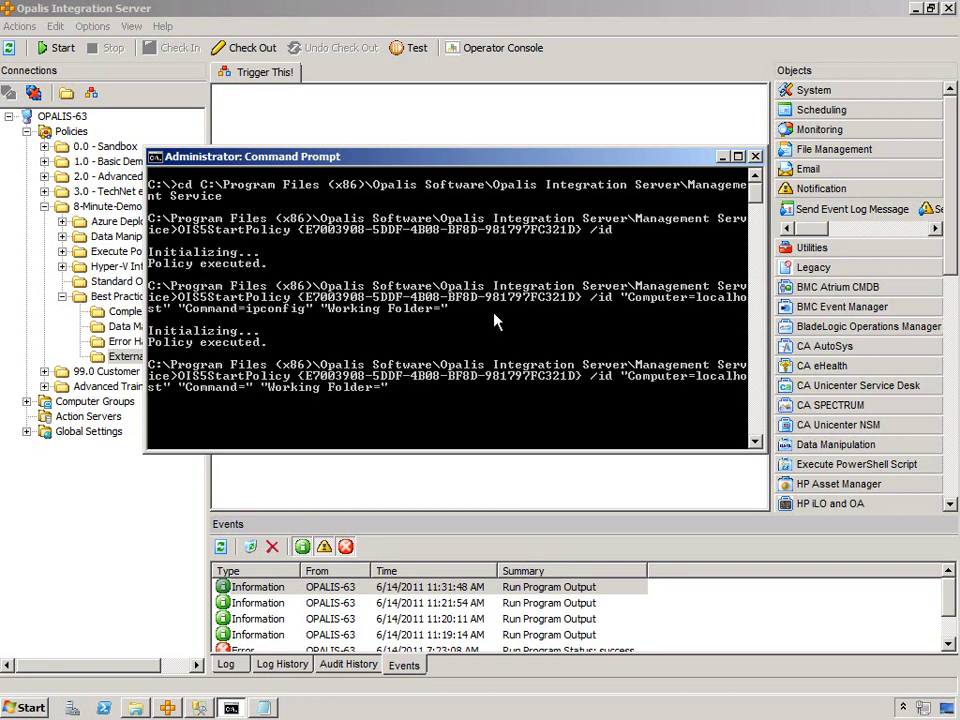
text(whoami)
key(End)
text(=")
key(BackSpace)
key(BackSpace)
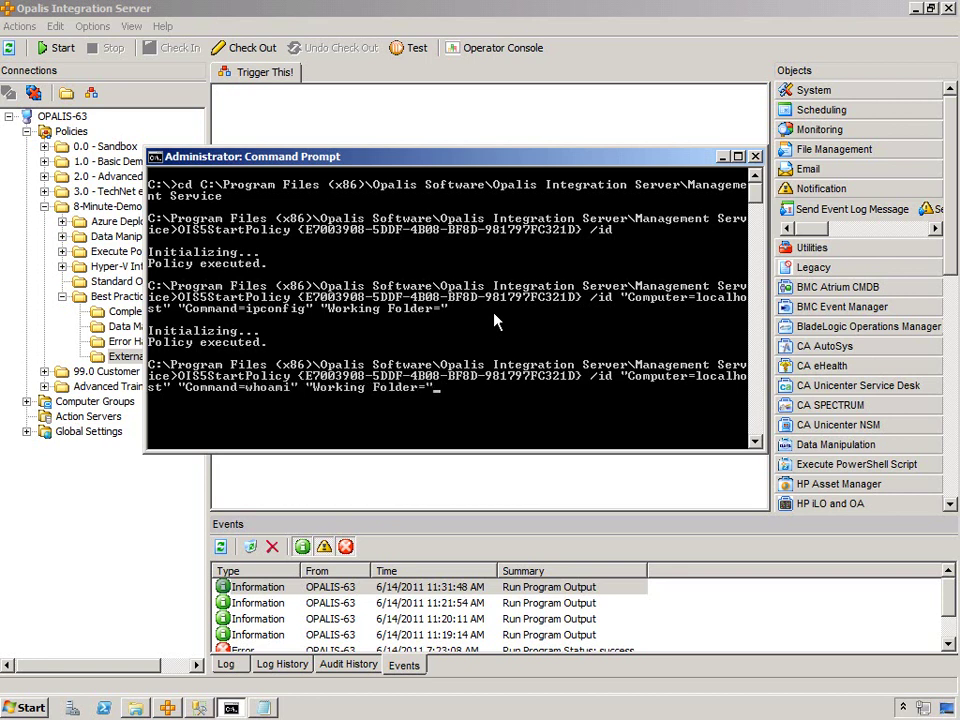
text(/wait)
key(Return)
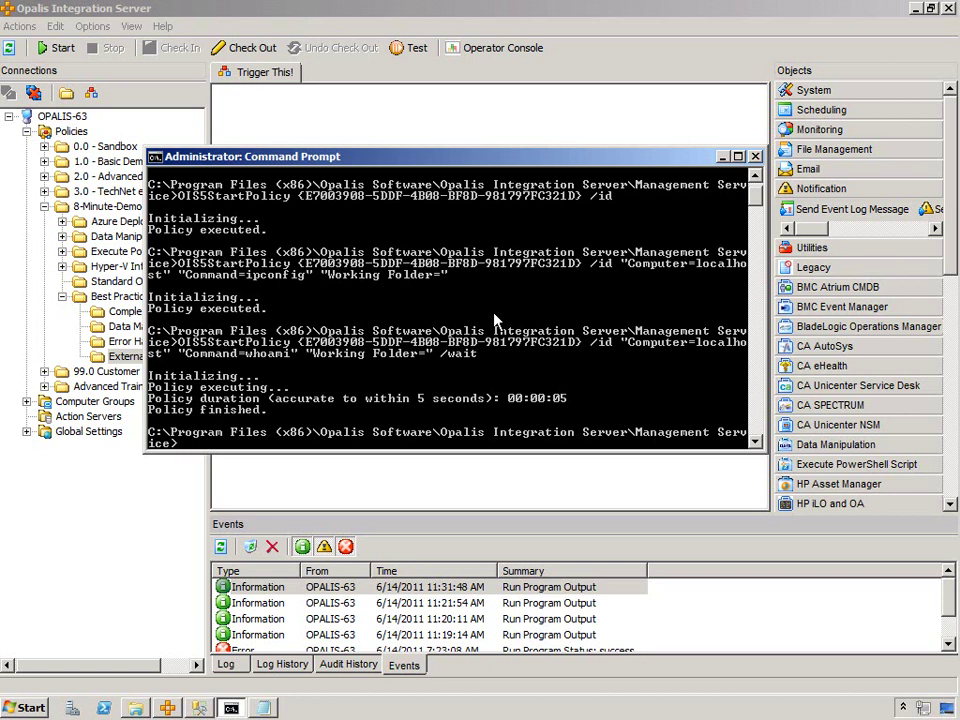
- Read the account name in the 11:32:38 Run Program Output event, then return to the console
click(425, 490)
click(220, 546)
click(500, 590)
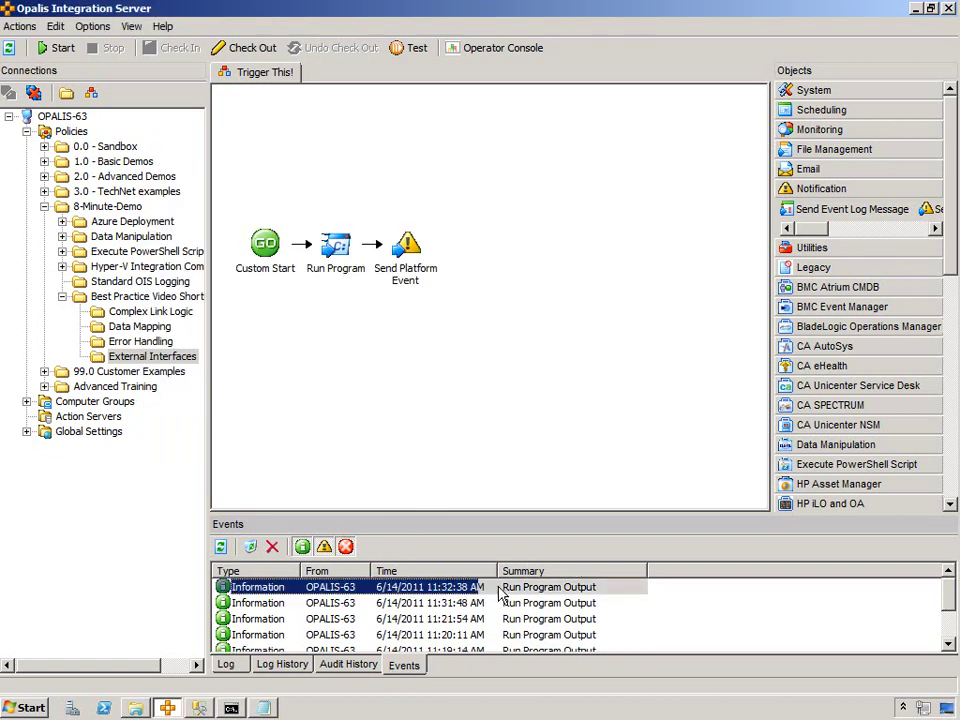
double_click(500, 590)
drag(422, 366, 35, 365)
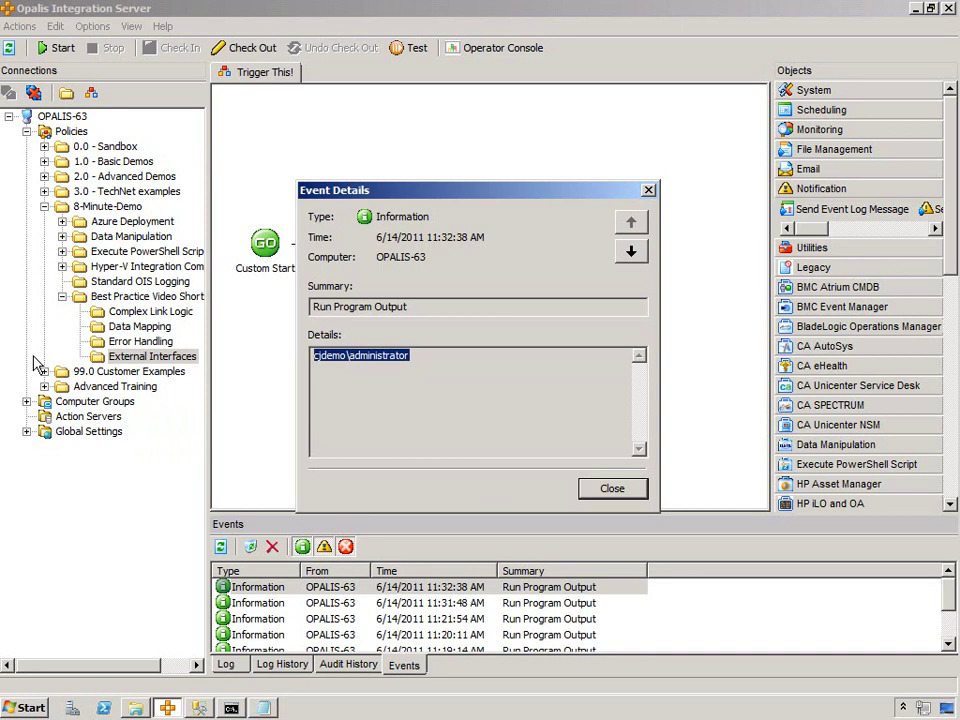
click(600, 489)
click(231, 708)
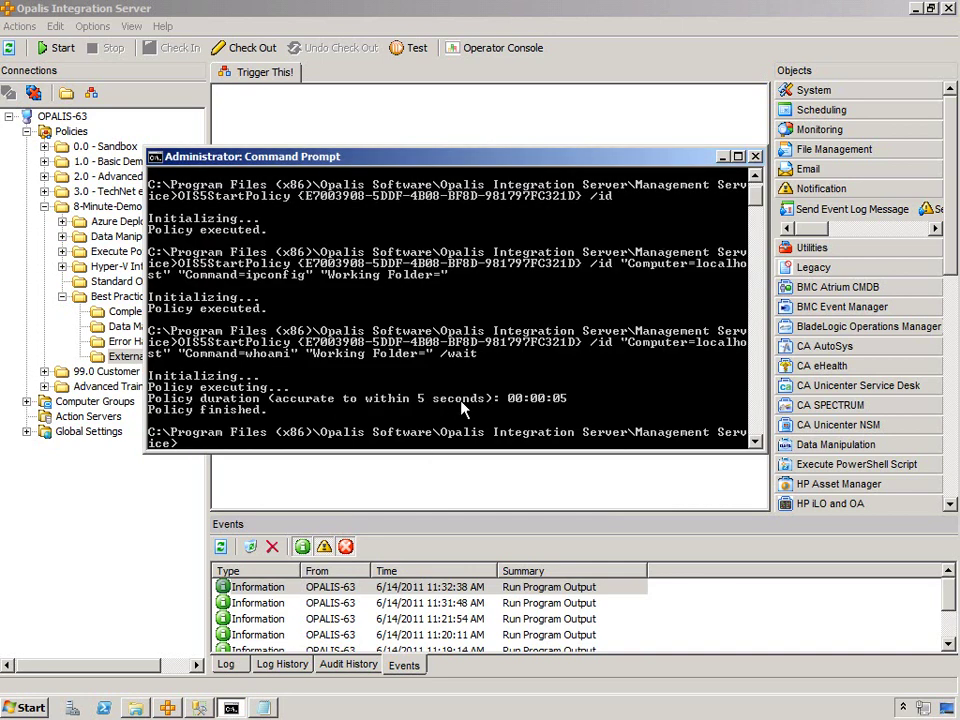